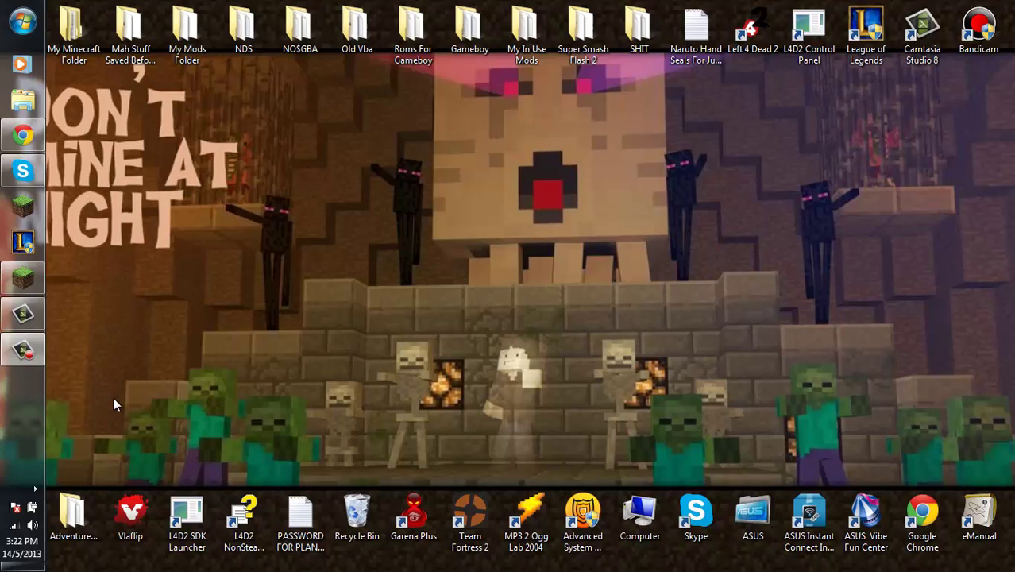
- Launch Command Prompt by searching 'cmd' from the Start menu
click(22, 22)
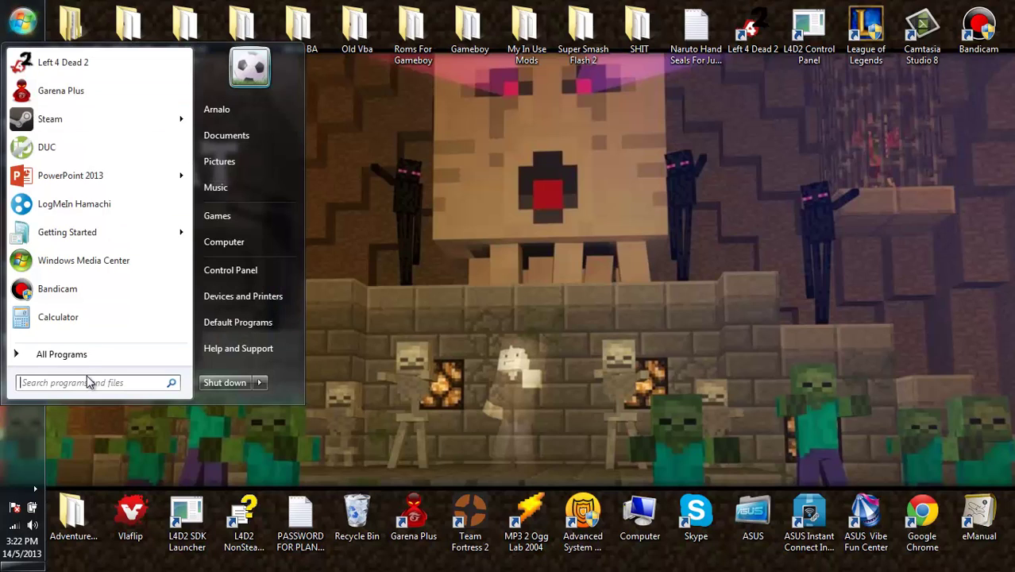
text(cmd)
key(Return)
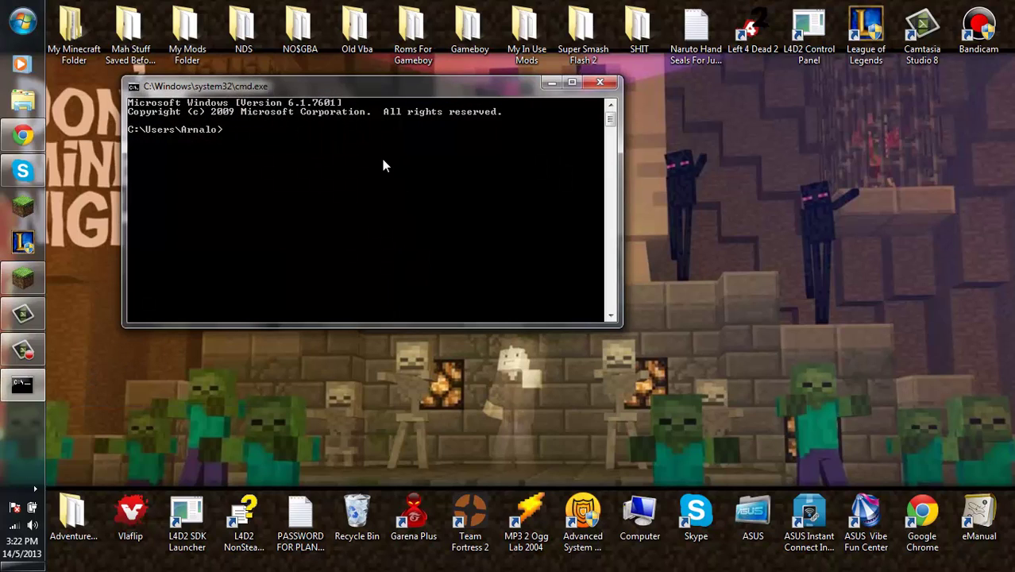
- Run ipconfig /all and locate the wireless adapter's network details
text(ipconfig /all)
key(Return)
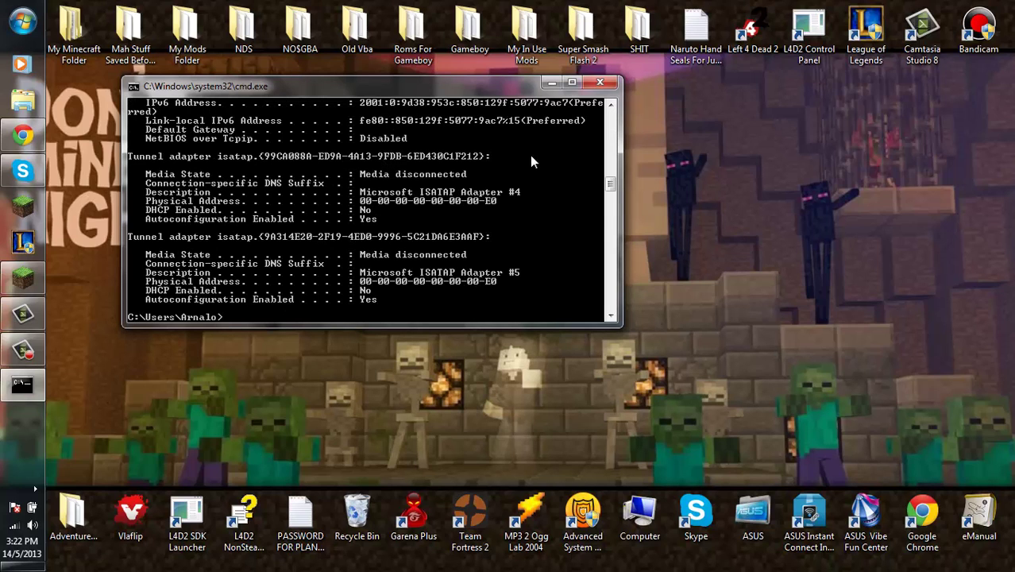
drag(610, 184, 611, 126)
scroll(282, 261, down, 2)
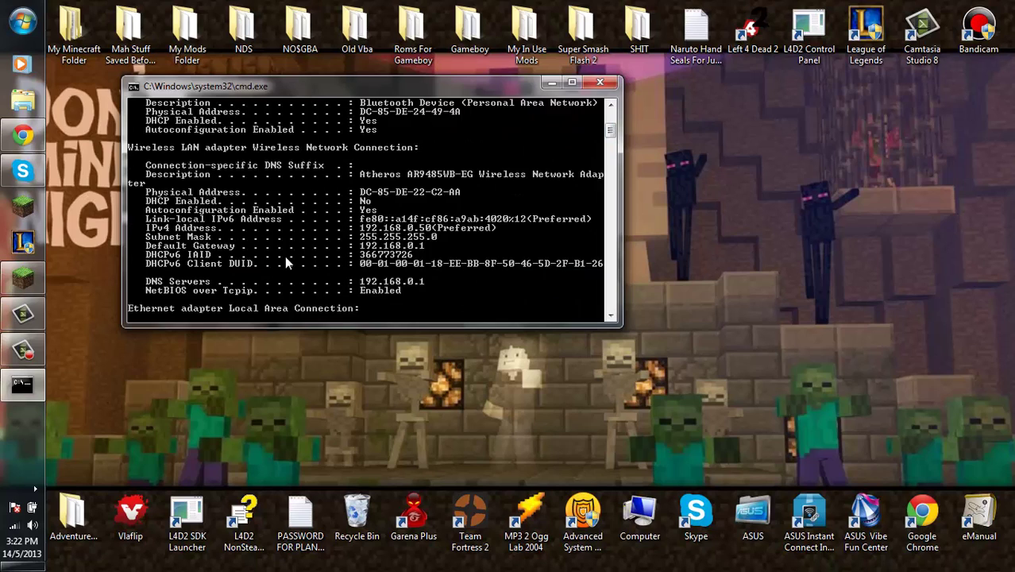
scroll(290, 258, down, 7)
scroll(349, 266, up, 6)
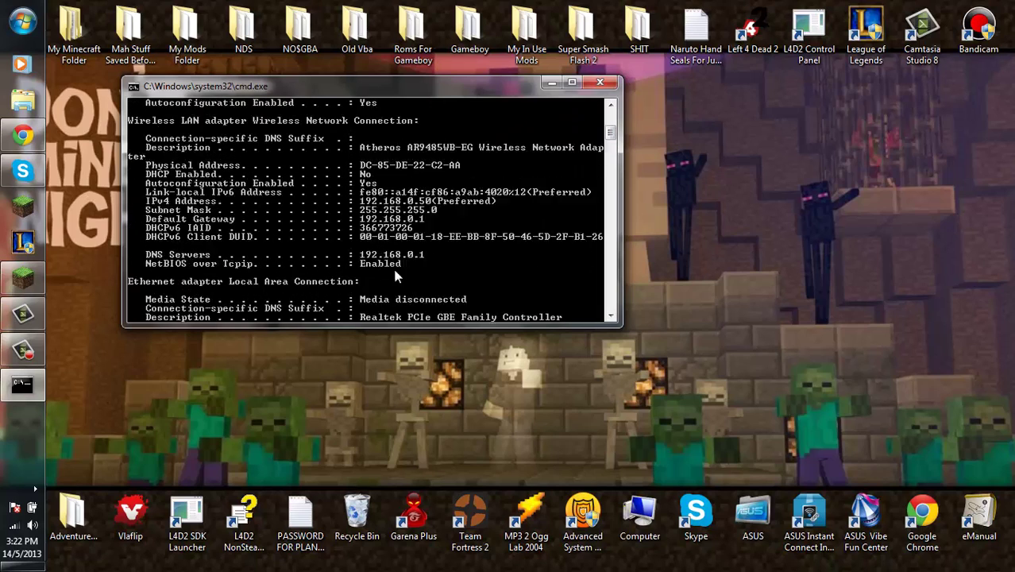
scroll(389, 276, up, 7)
scroll(380, 278, down, 1)
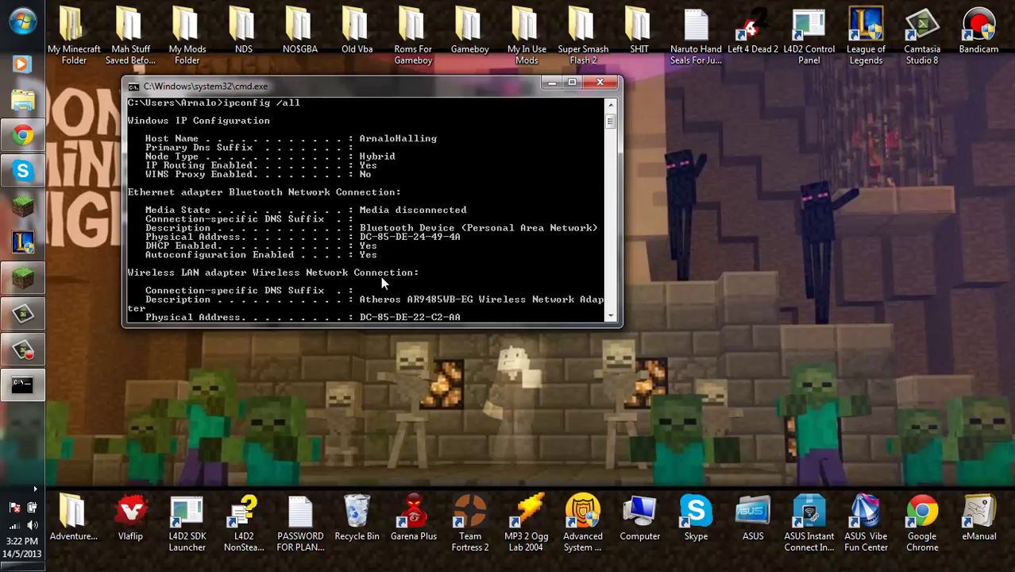
scroll(380, 275, down, 4)
scroll(380, 276, up, 1)
scroll(379, 275, down, 1)
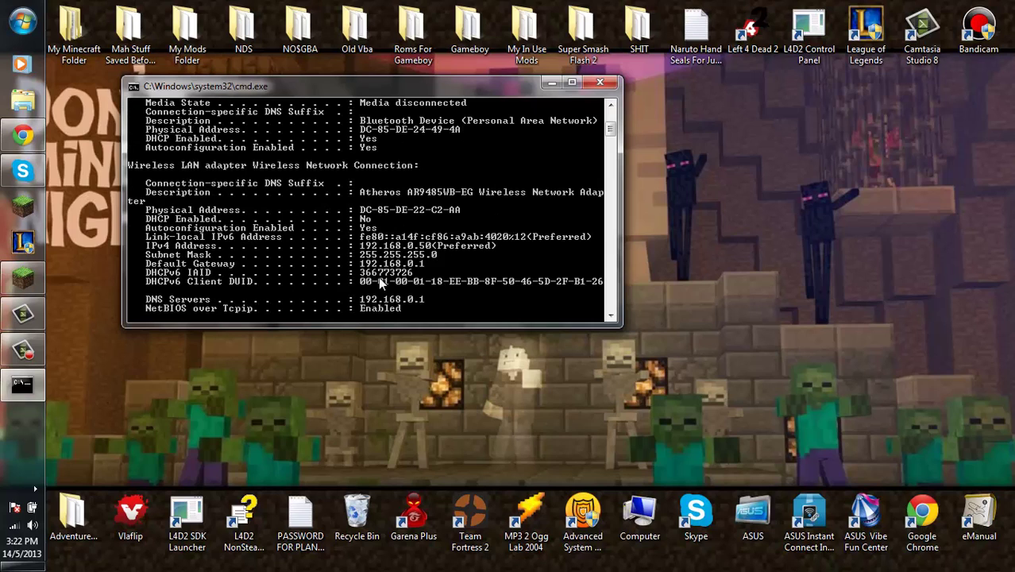
scroll(378, 278, down, 1)
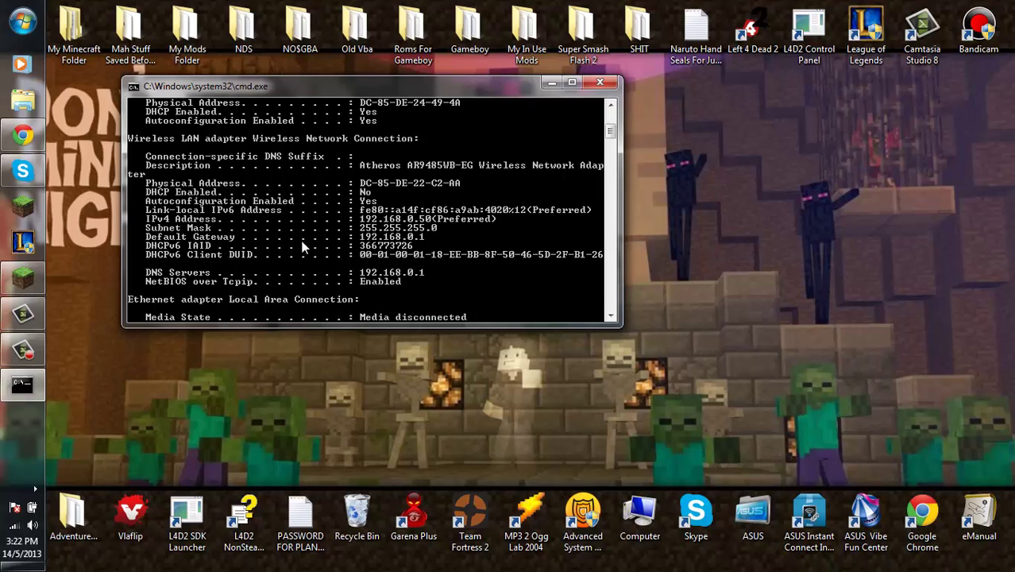
- Copy the Default Gateway address 192.168.0.1 from the console output
right_click(356, 240)
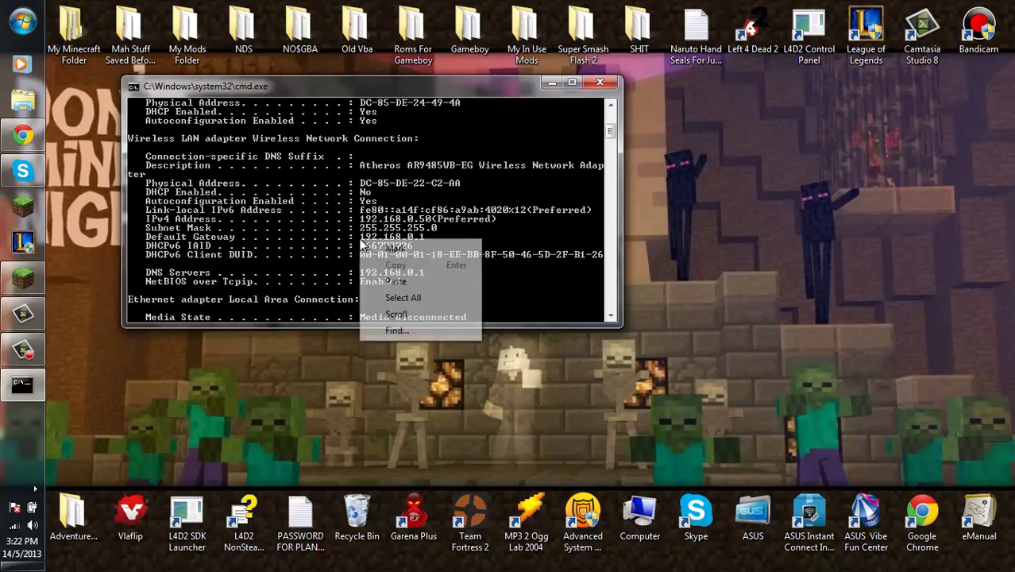
click(379, 248)
drag(361, 240, 427, 245)
key(Return)
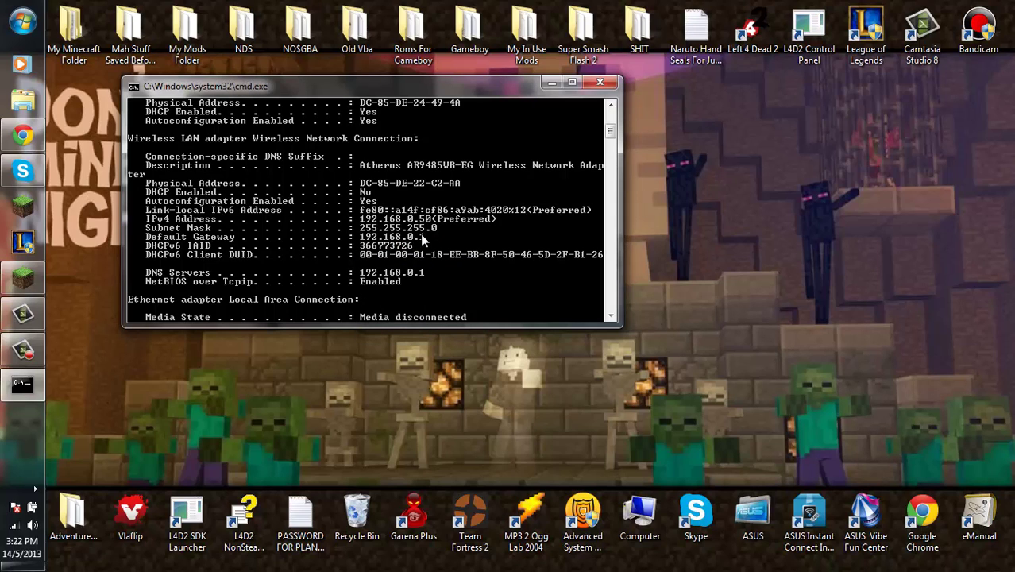
- Close Command Prompt and load the router page at 192.168.0.1 in Chrome
click(600, 84)
click(22, 135)
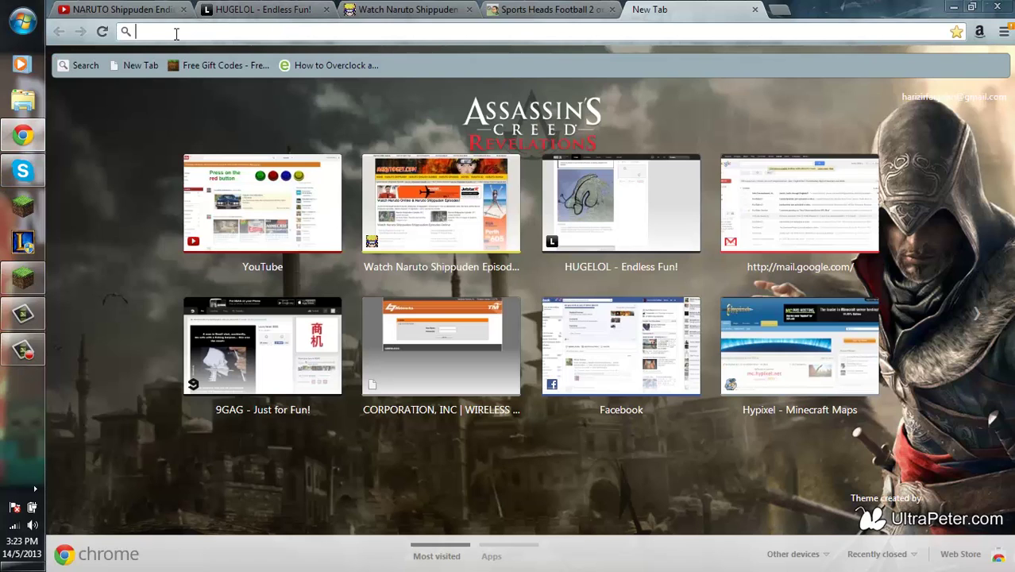
right_click(177, 33)
click(208, 147)
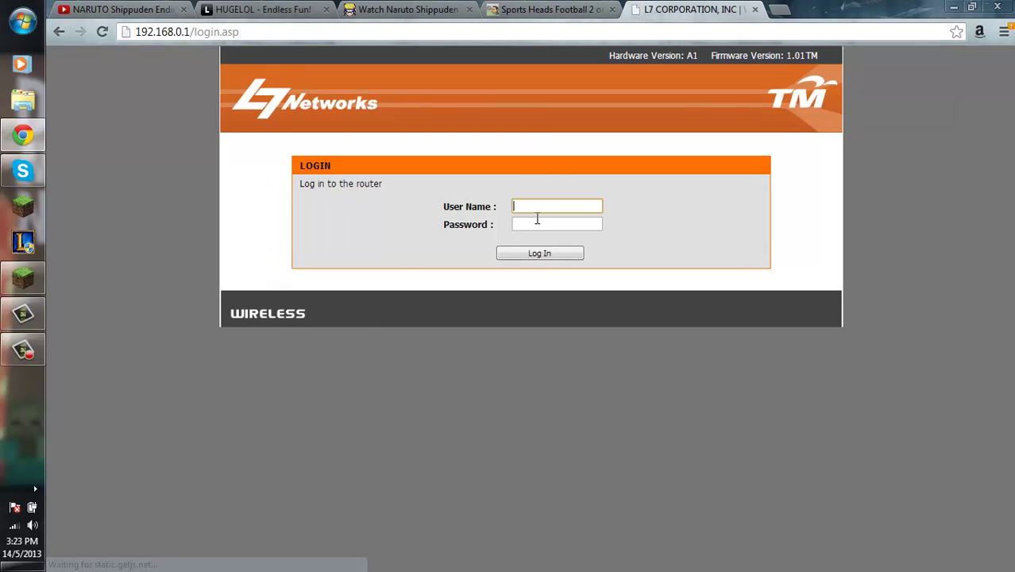
- Log in to the L7 Networks router admin page and open a blank tab
click(22, 349)
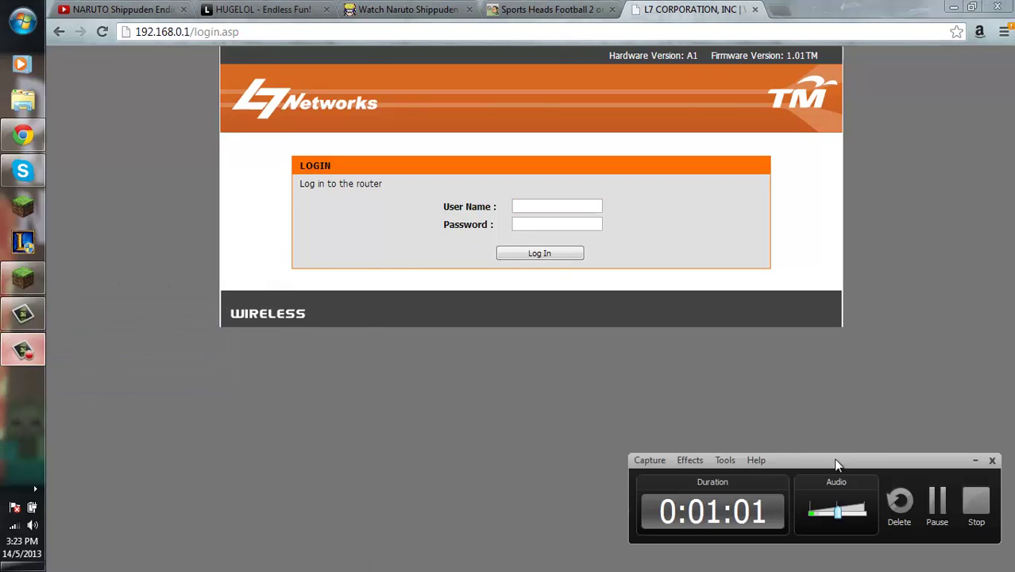
click(937, 502)
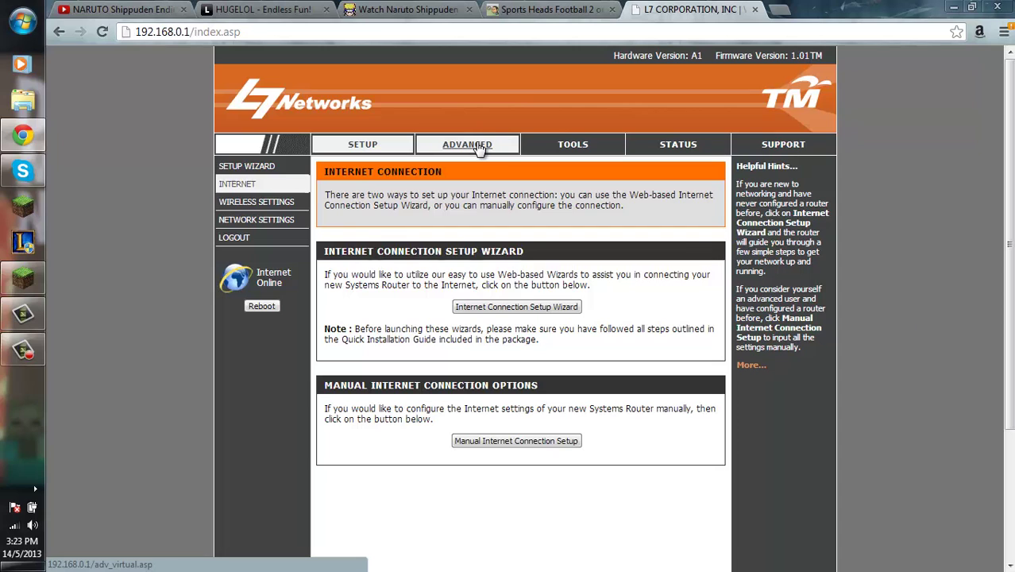
click(781, 13)
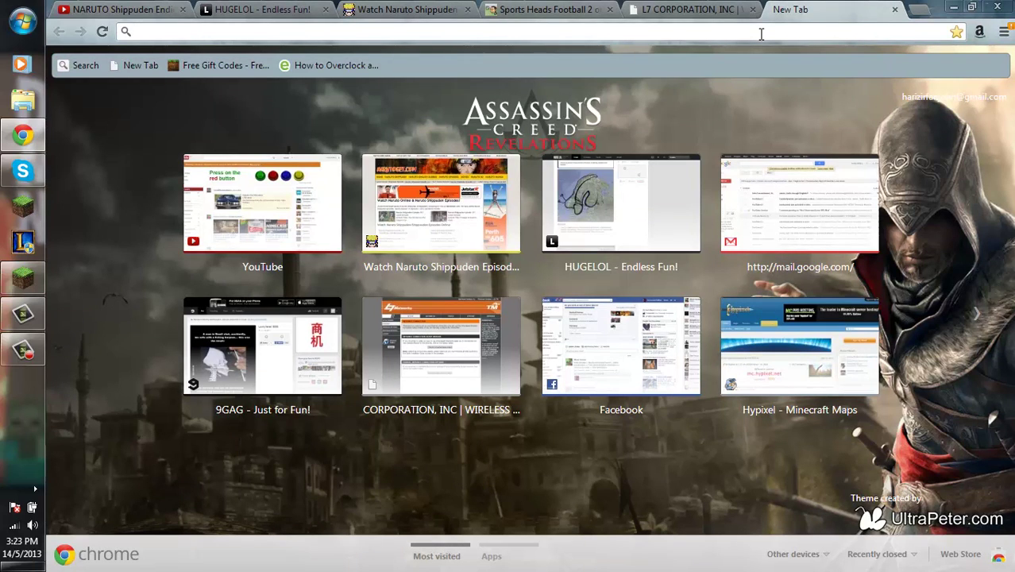
- Check portforward.com for the PF Static IP tool, then close the tab and minimize Chrome
text(portforward.com)
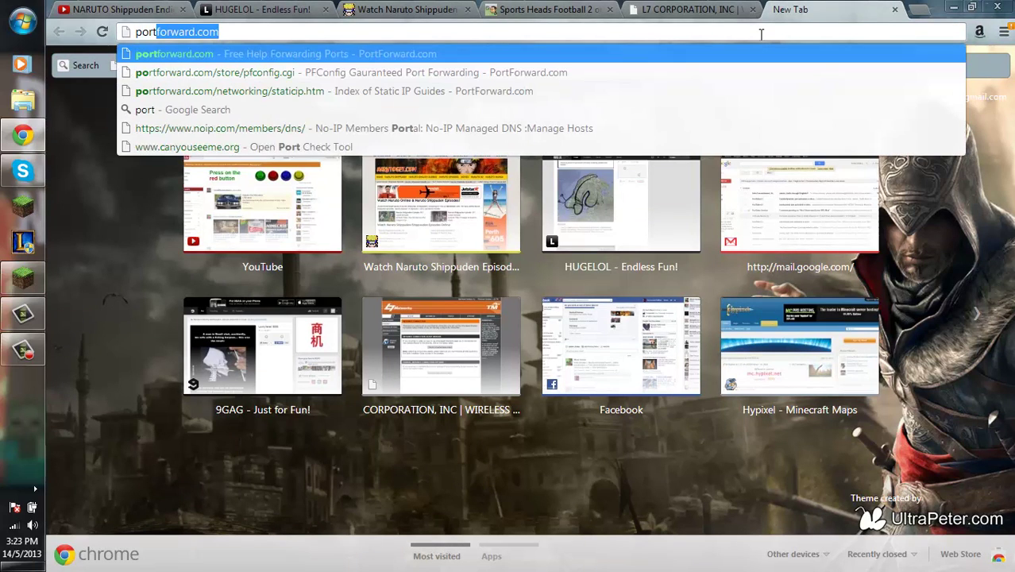
key(Return)
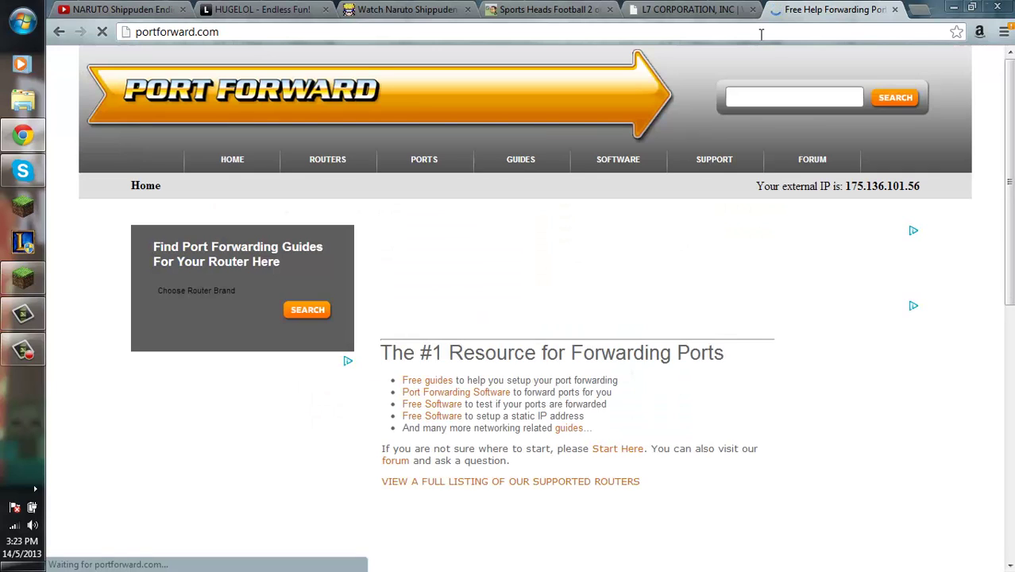
scroll(628, 230, down, 5)
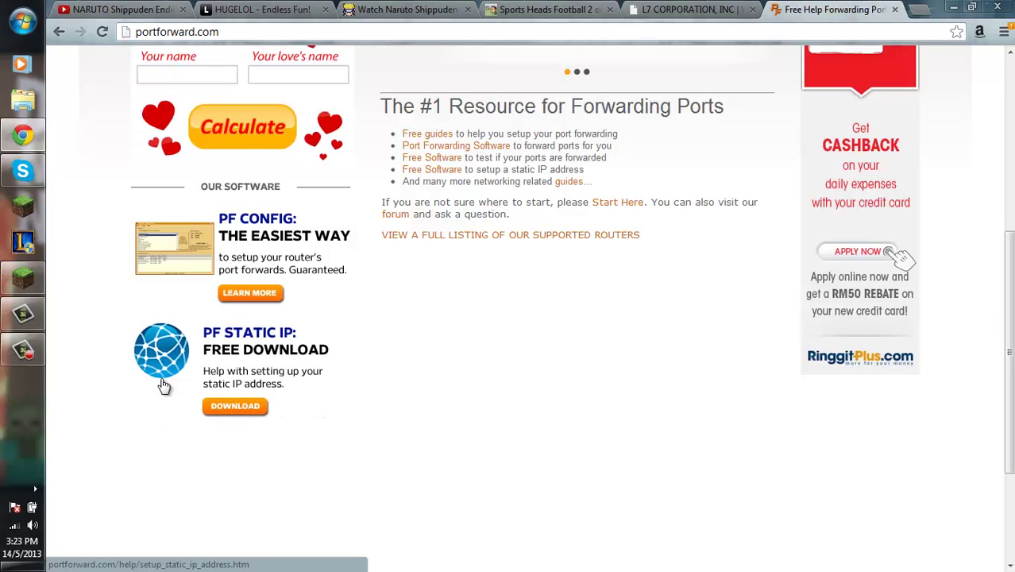
click(895, 10)
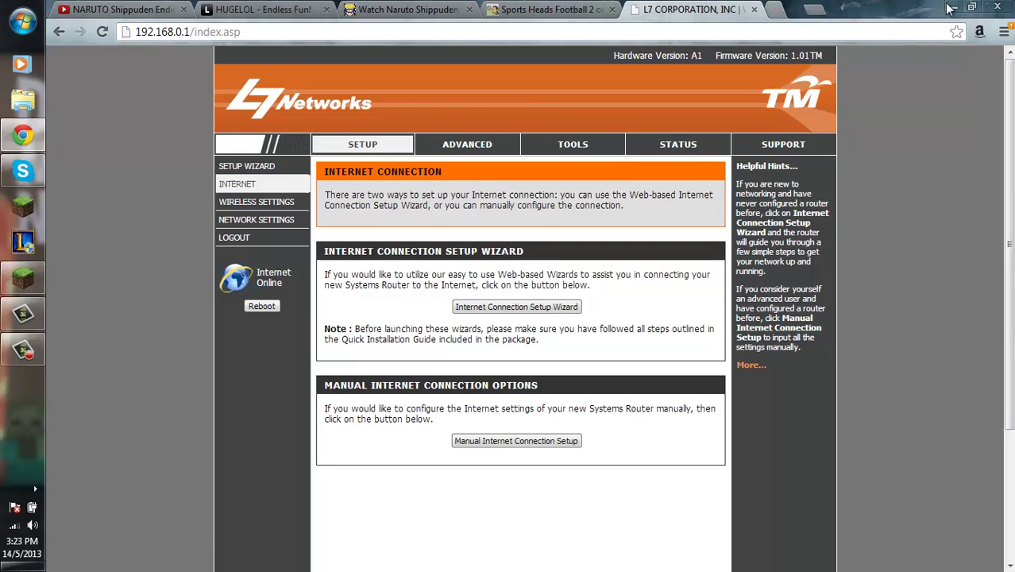
click(952, 8)
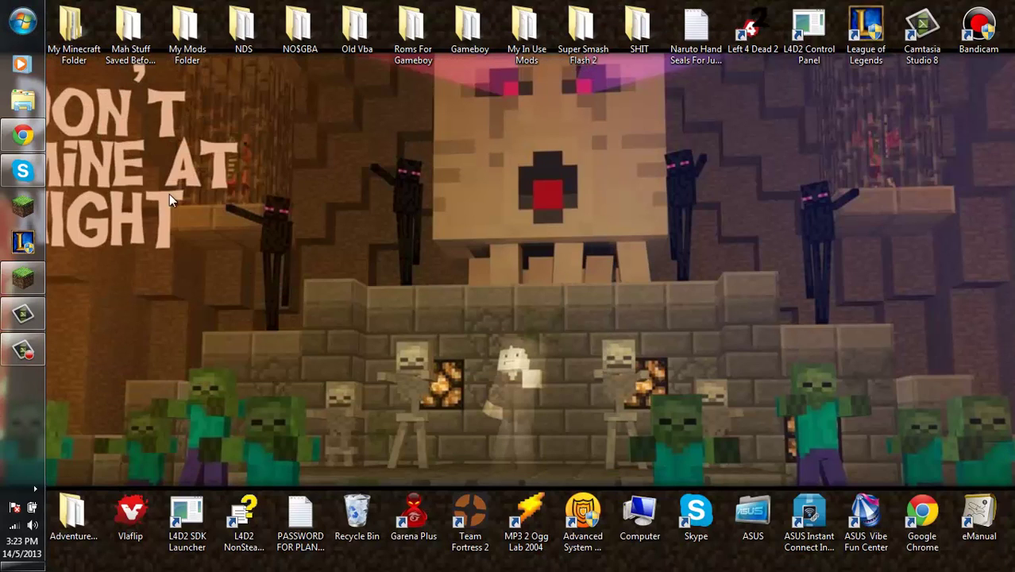
- Run PFStaticIP from the C: drive, confirm 192.168.0.50 is static, then close it and Explorer
click(22, 102)
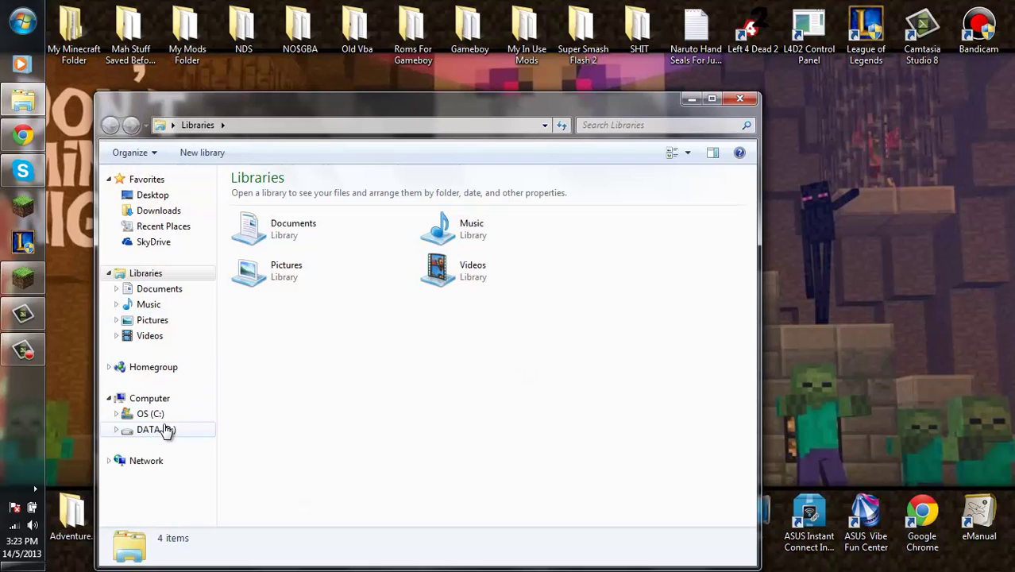
click(167, 399)
double_click(323, 217)
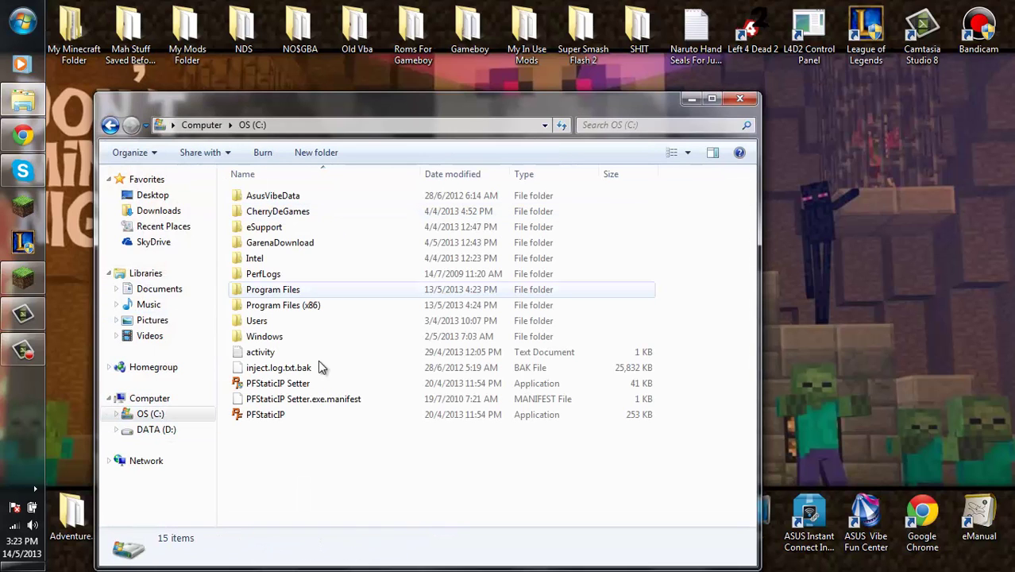
double_click(294, 414)
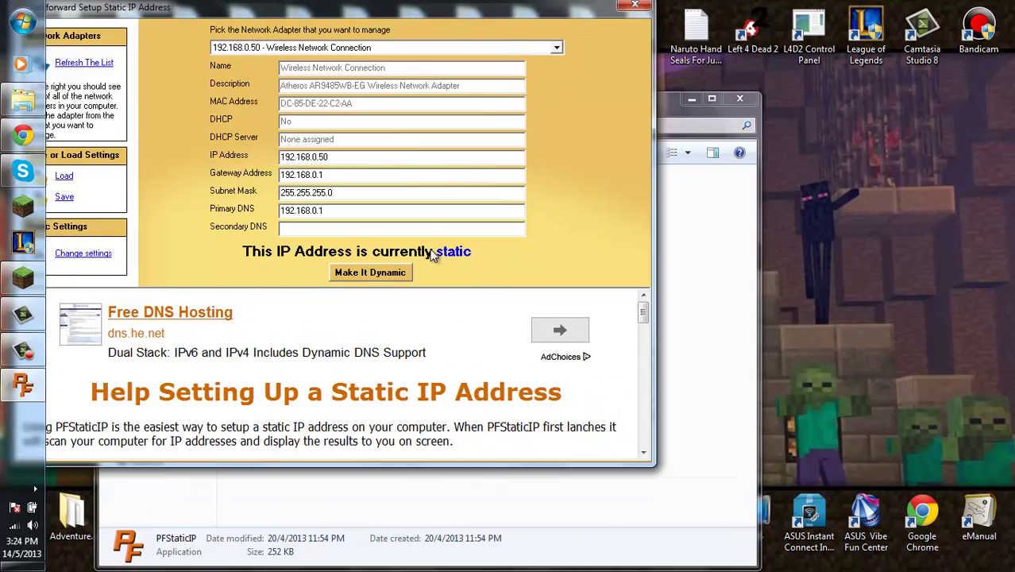
drag(513, 6, 609, 66)
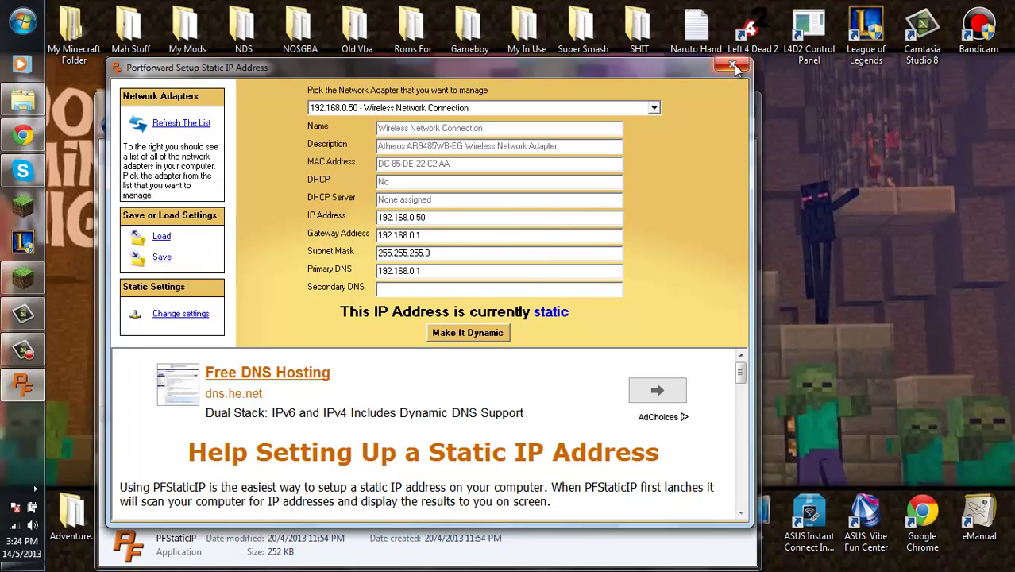
click(732, 67)
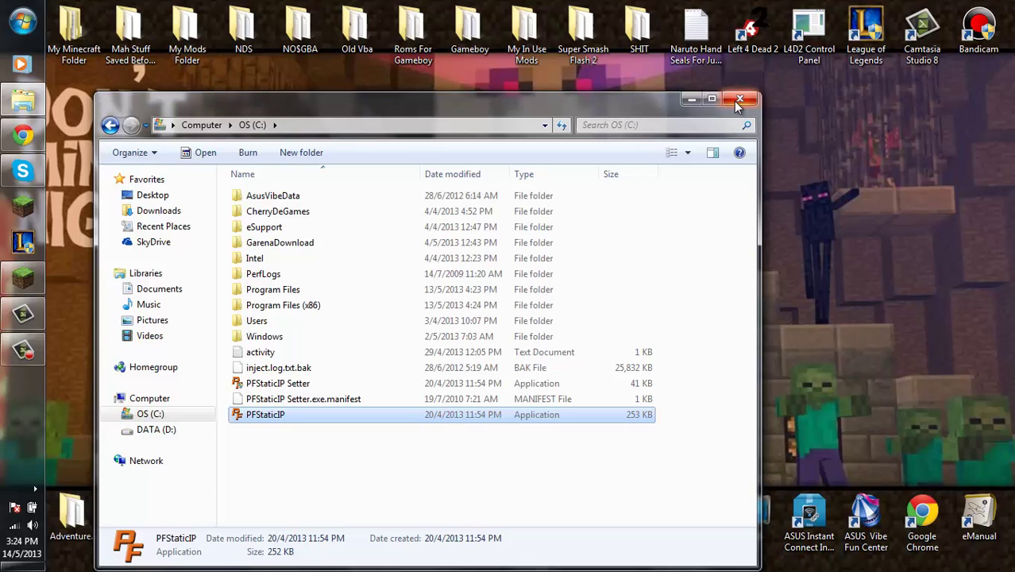
click(737, 103)
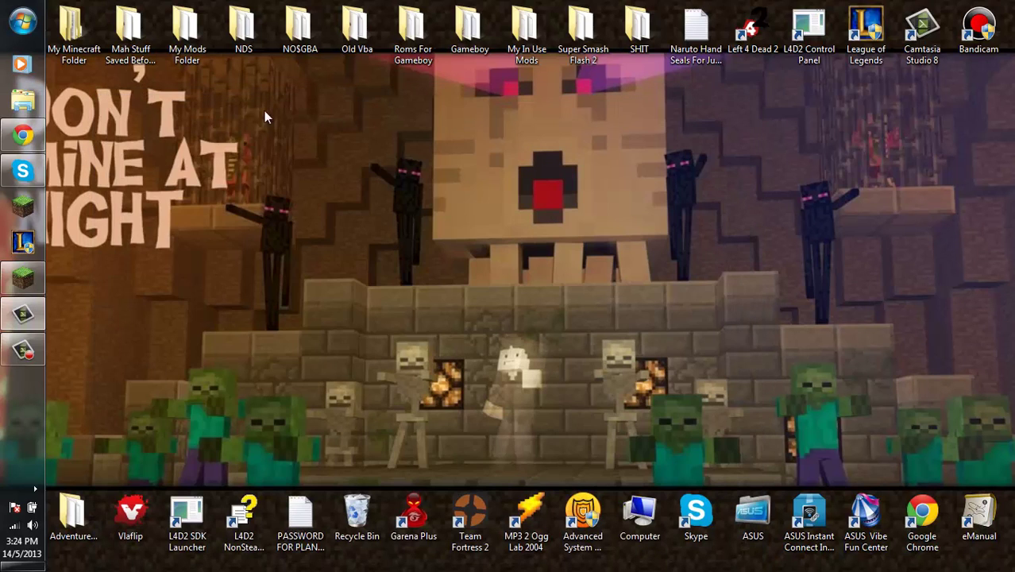
- Add a Minecraft Server rule forwarding TCP/UDP port 25565 to 192.168.0.50
click(22, 135)
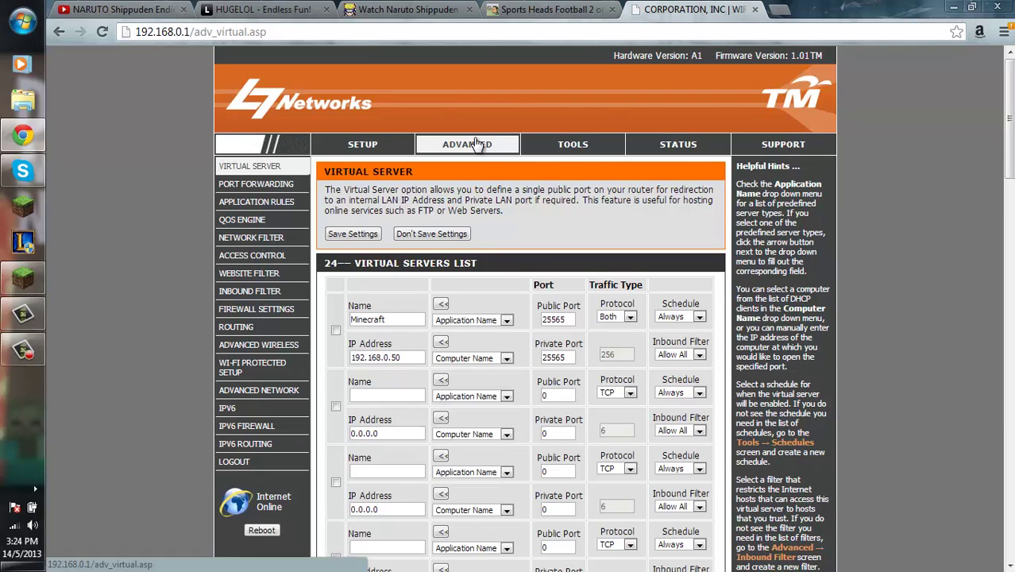
click(226, 185)
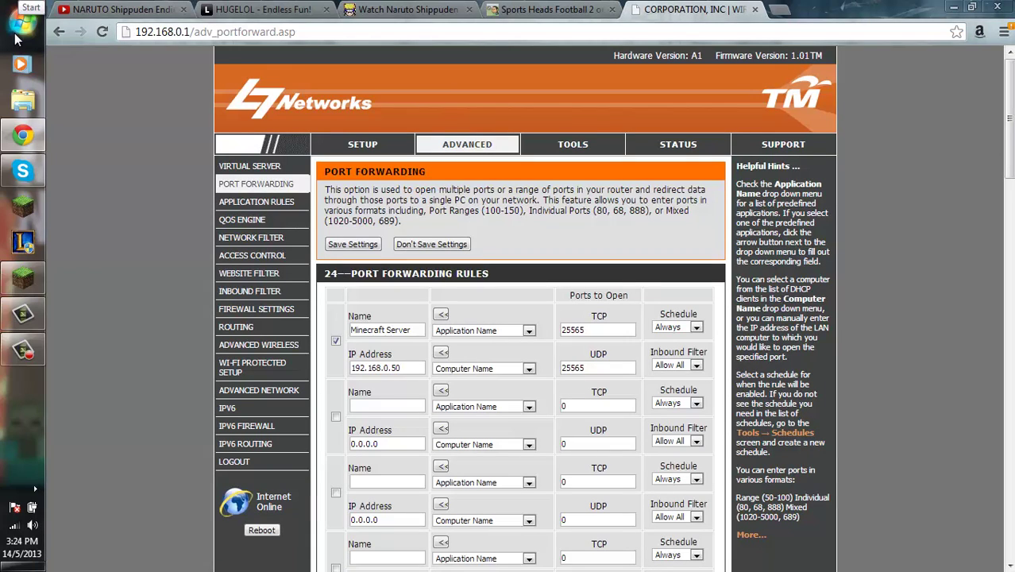
click(21, 24)
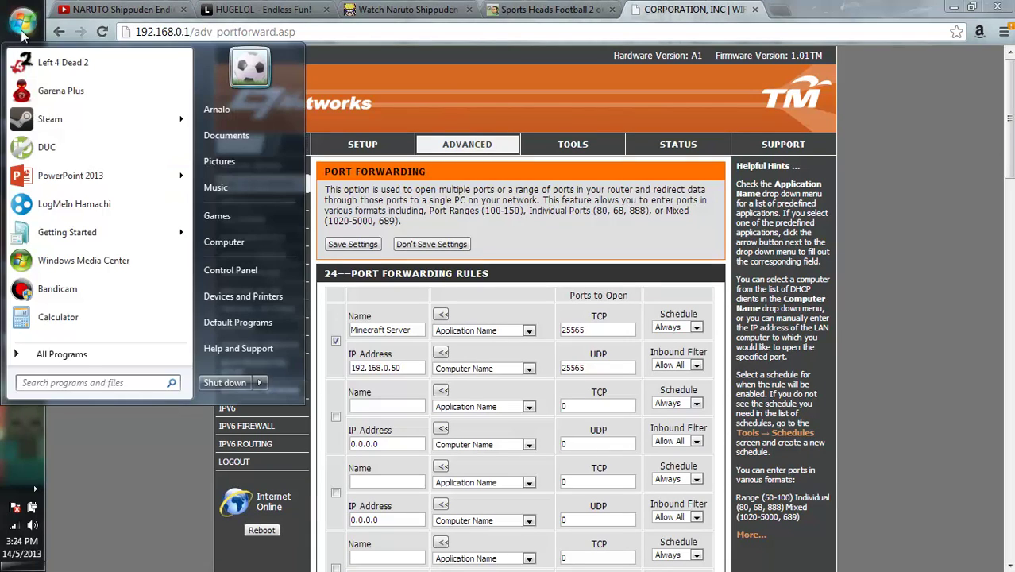
click(266, 240)
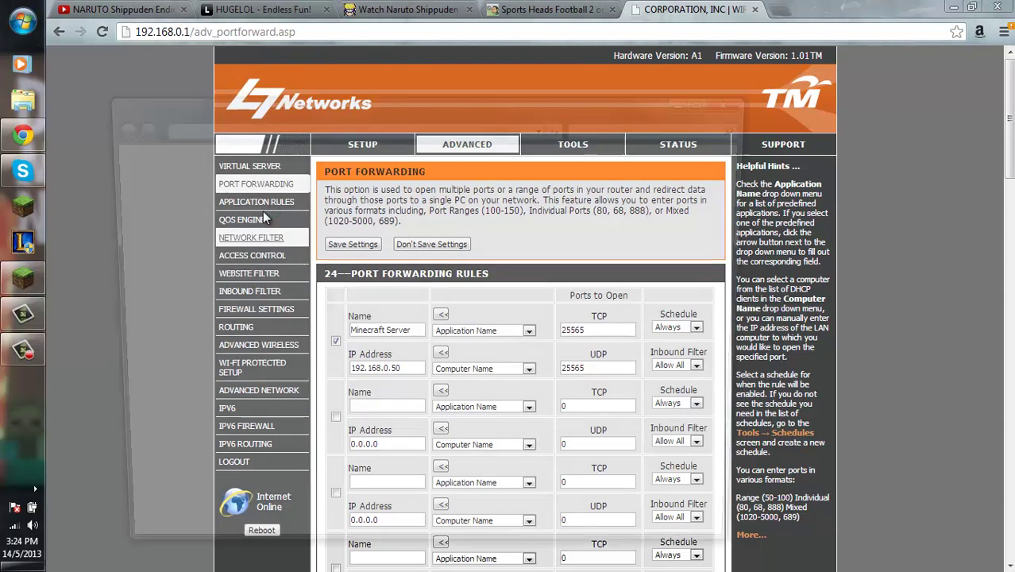
- Reopen PFStaticIP from C:, copy the static address 192.168.0.50, and close the tool
click(324, 227)
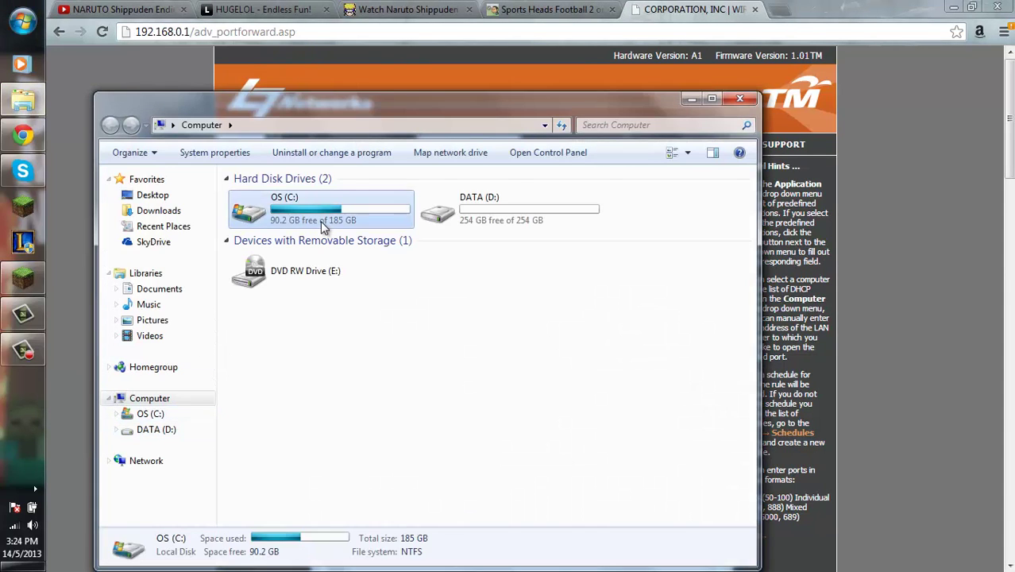
double_click(323, 228)
double_click(270, 415)
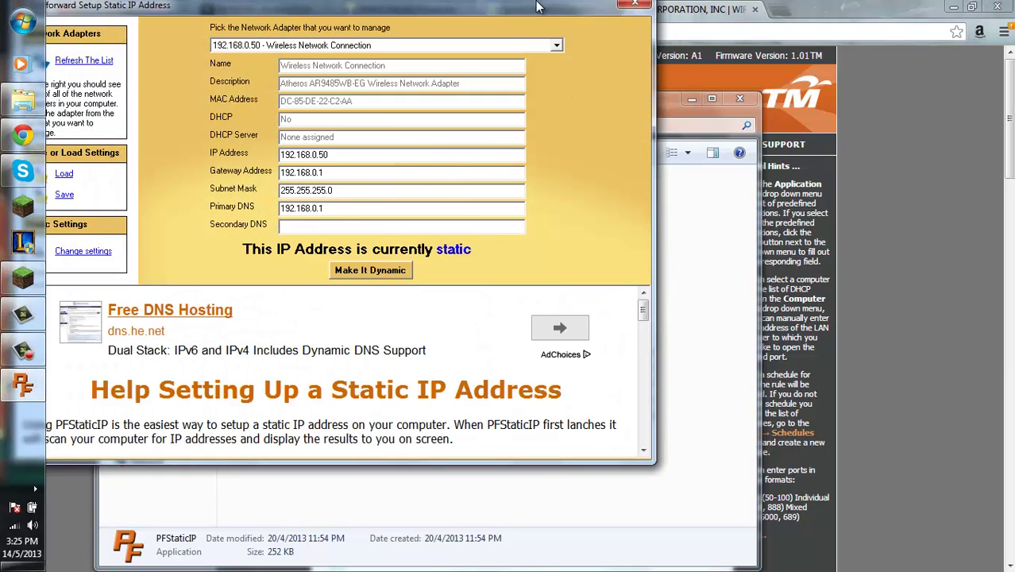
drag(537, 6, 614, 31)
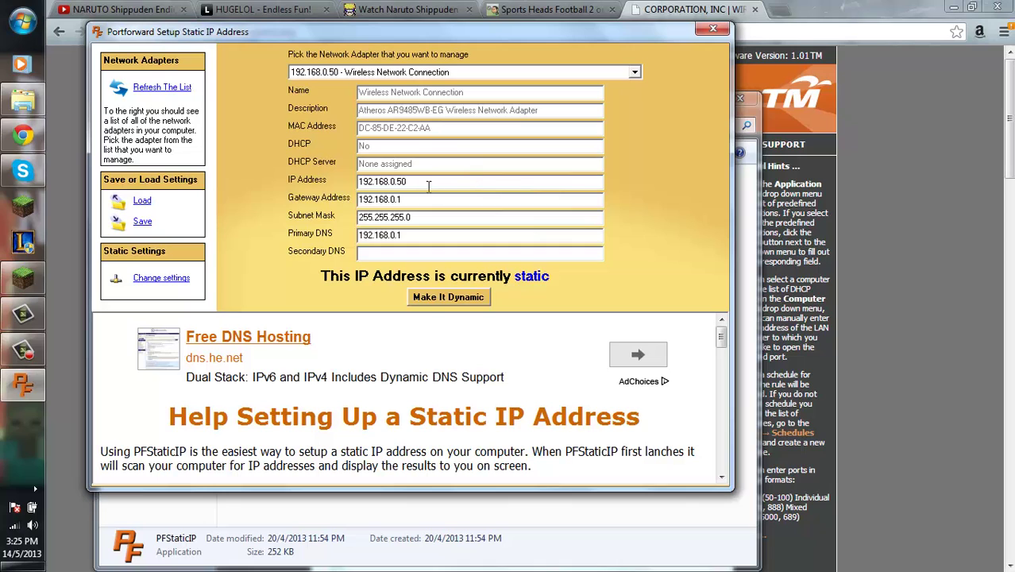
double_click(398, 183)
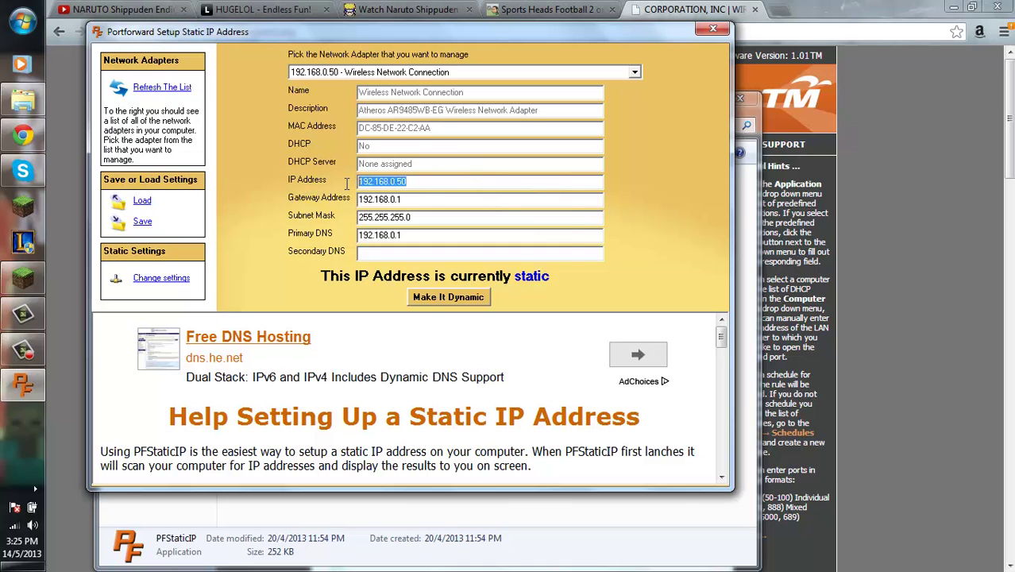
right_click(389, 182)
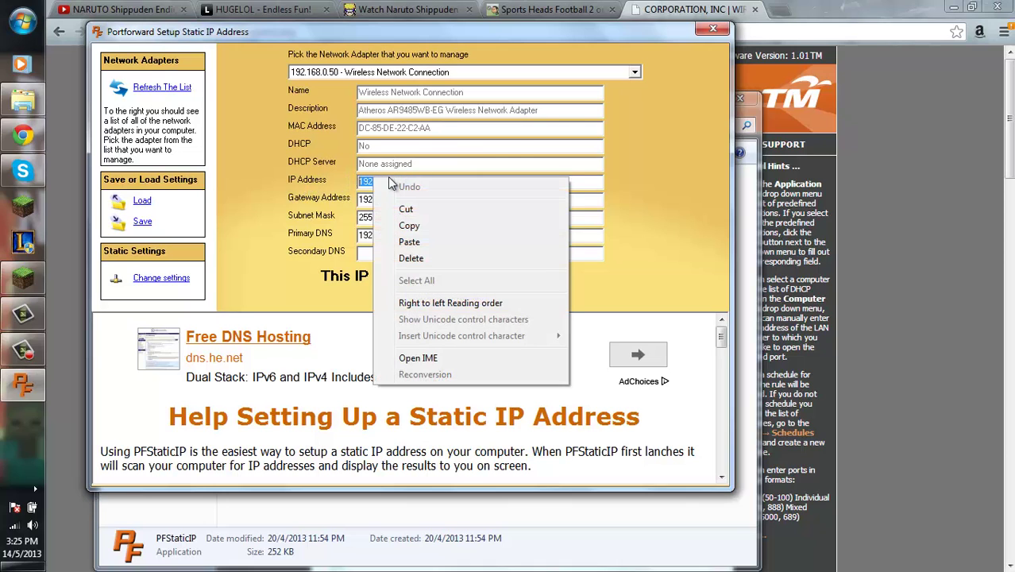
click(709, 29)
click(709, 30)
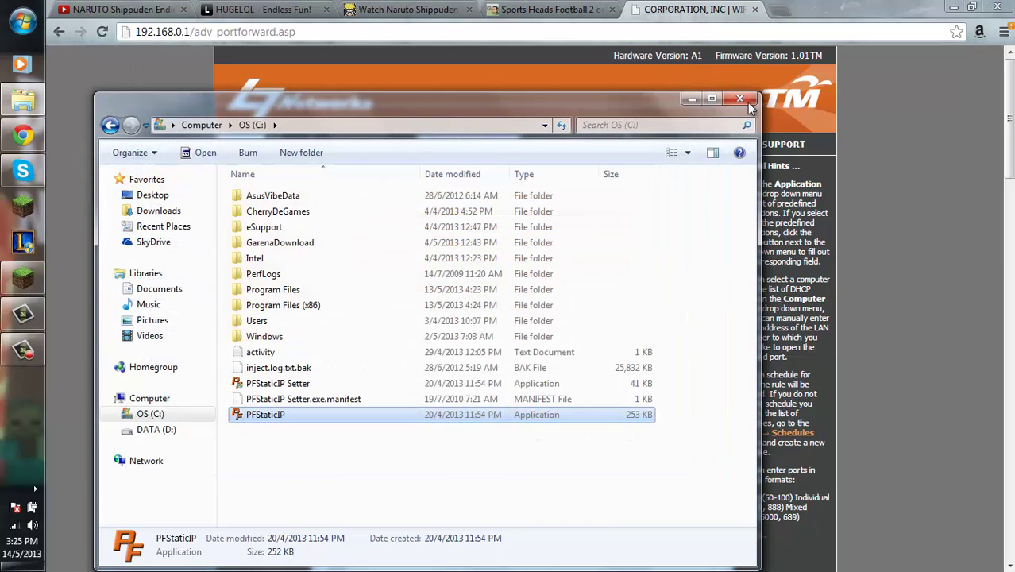
- Close the Explorer window and open a blank Chrome tab beside the router tab
click(739, 98)
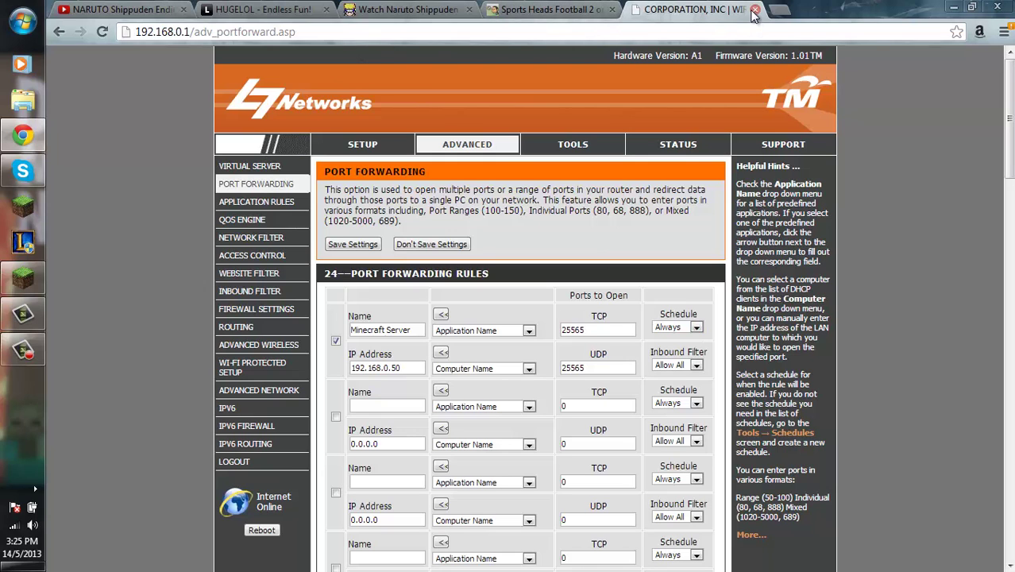
click(778, 9)
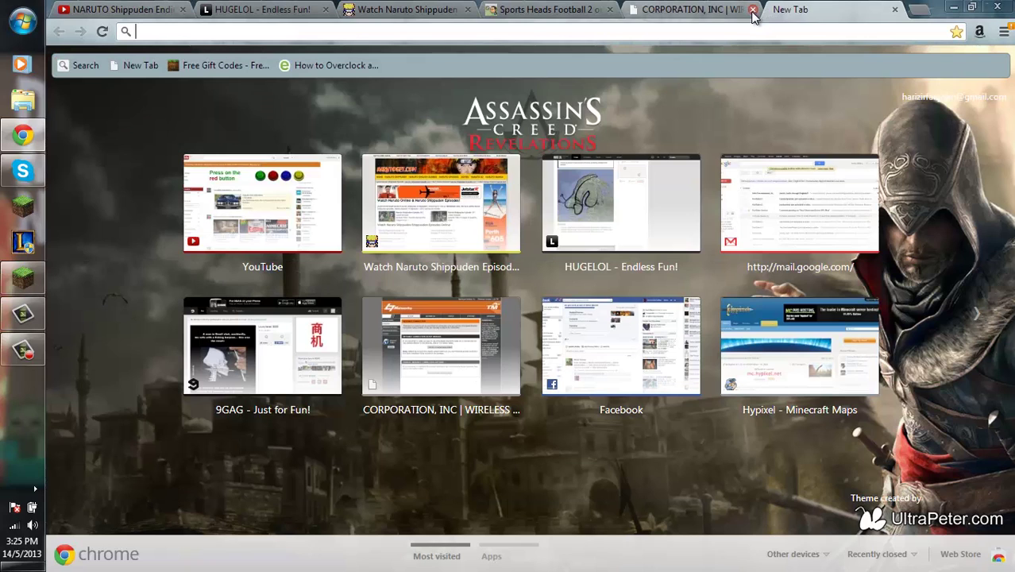
click(752, 10)
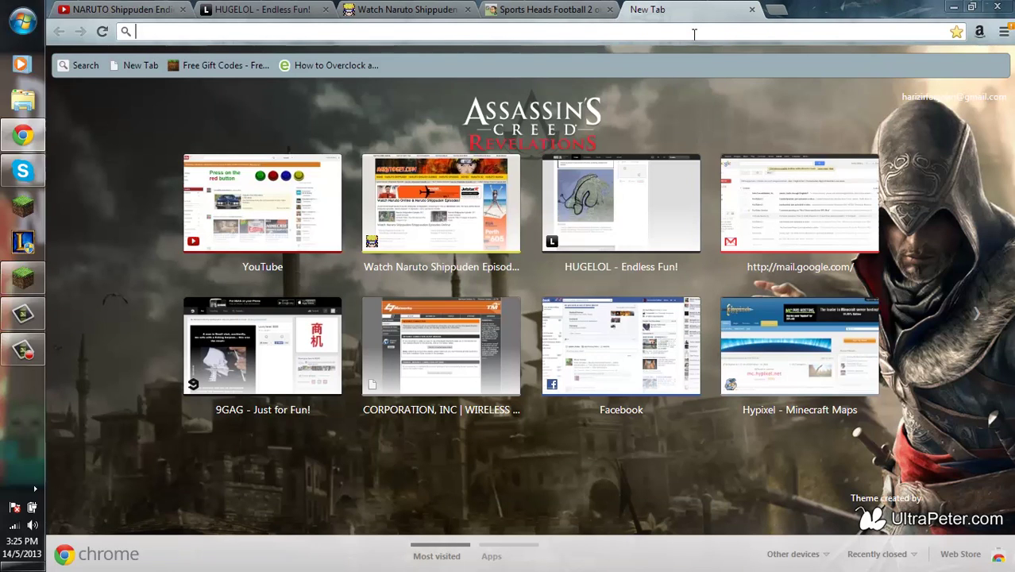
text(what)
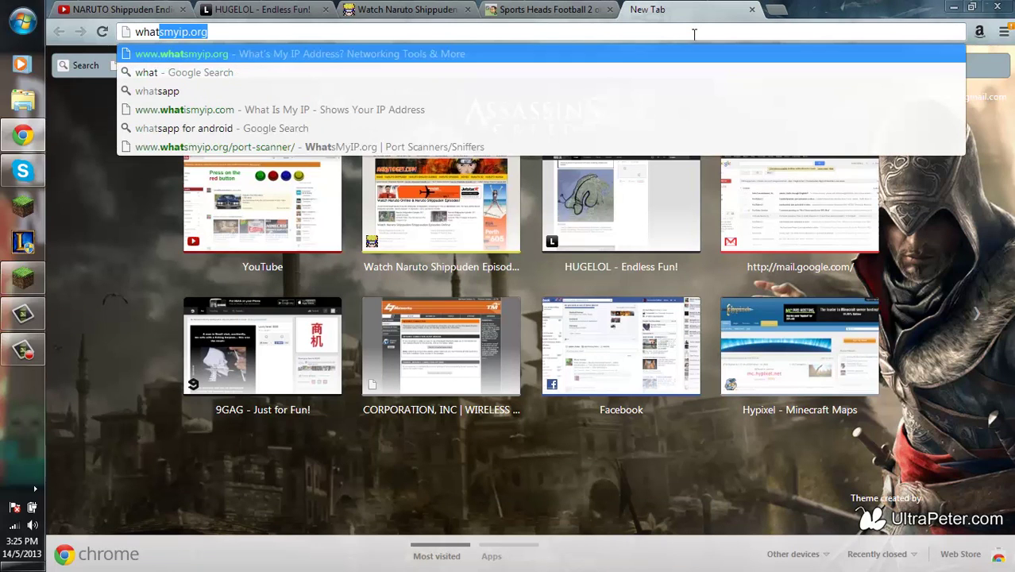
key(Return)
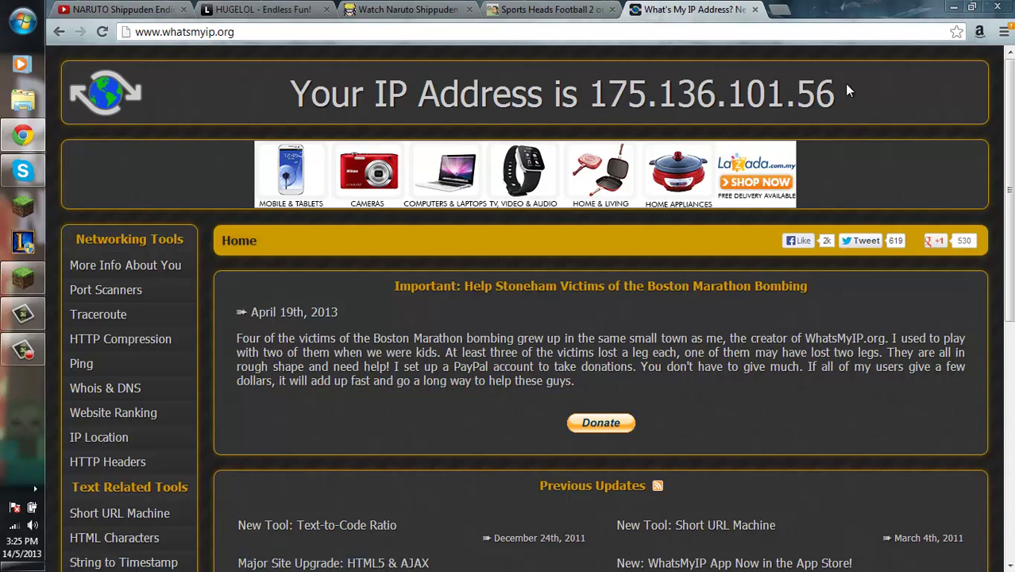
mouse_move(836, 98)
mouse_down()
mouse_move(589, 95)
mouse_move(838, 110)
mouse_move(832, 104)
mouse_up()
click(772, 10)
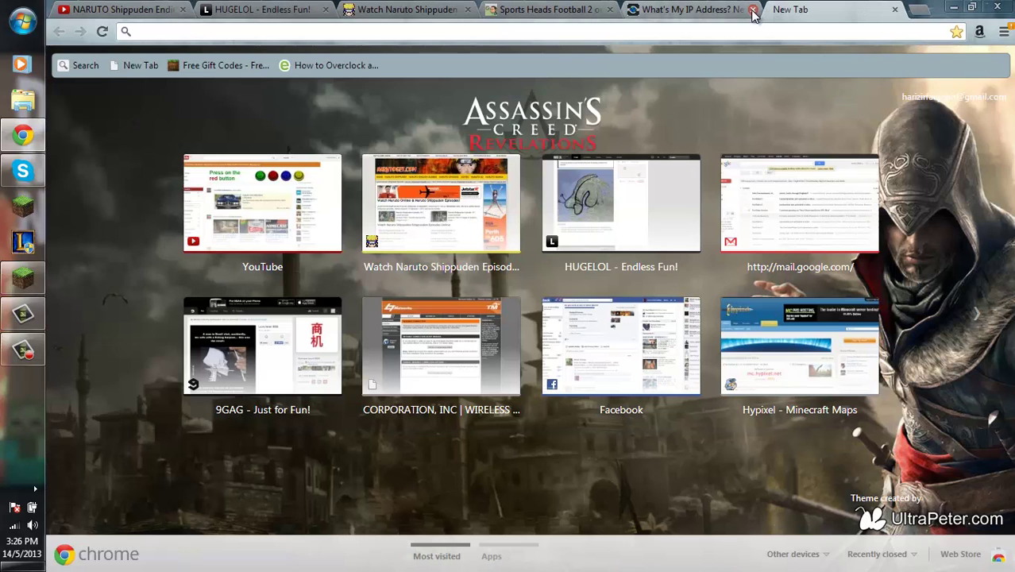
text(no-ip)
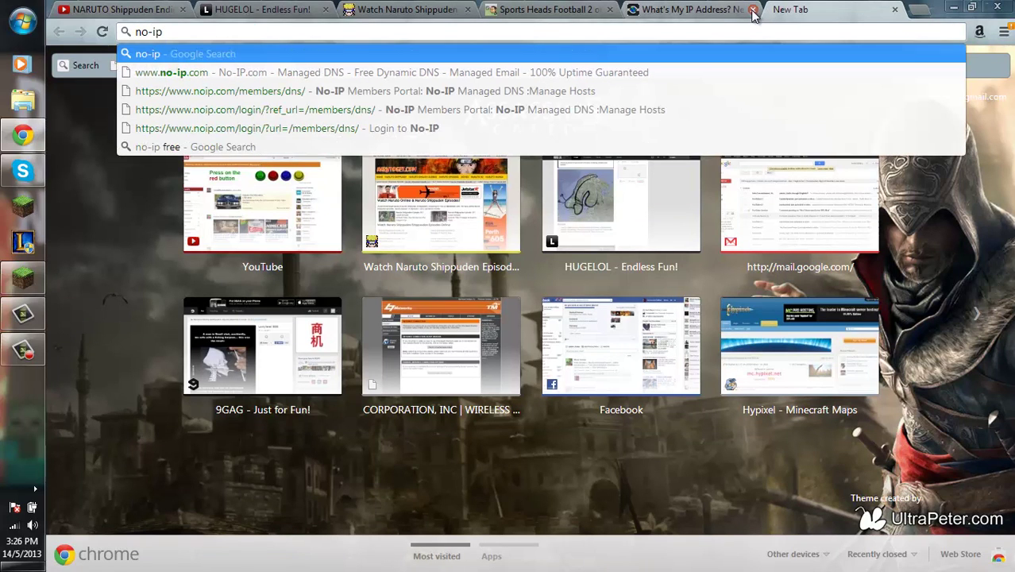
text(/)
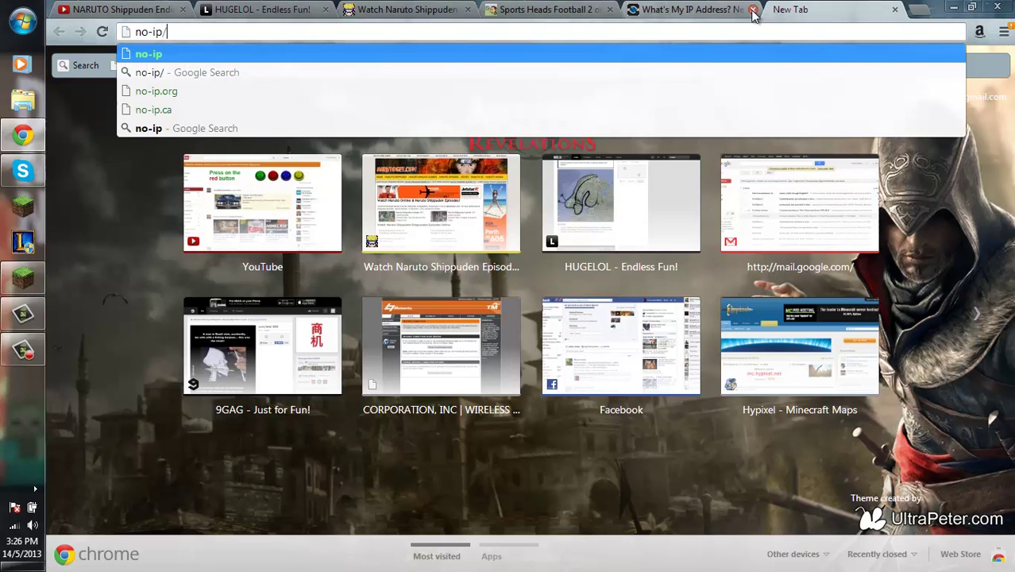
- Correct the address to no-ip.com and load the No-IP home page
key(BackSpace)
text(.)
key(Down)
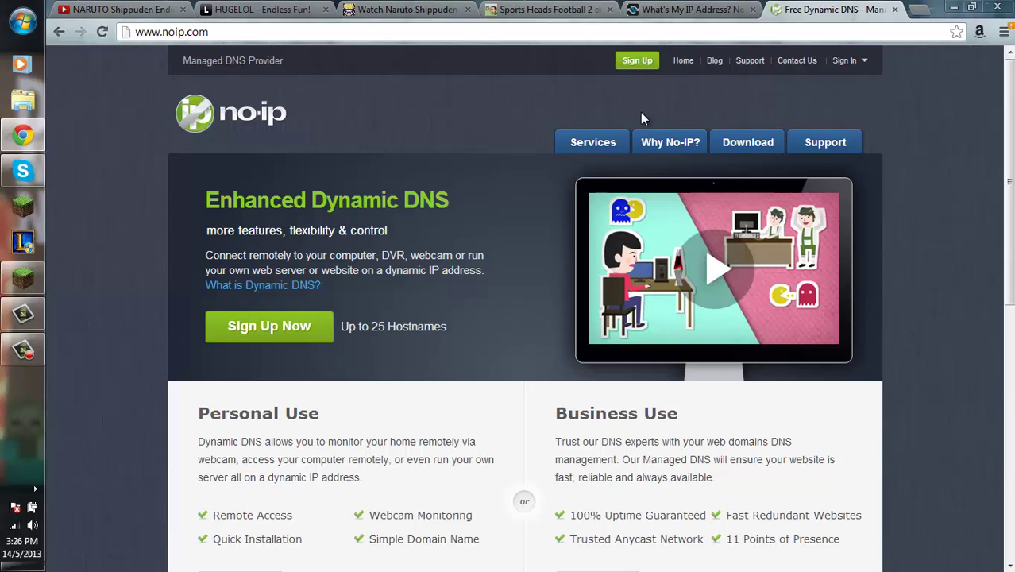
- Sign in to No-IP with the saved account username and open the Hosts/Redirects list
click(865, 66)
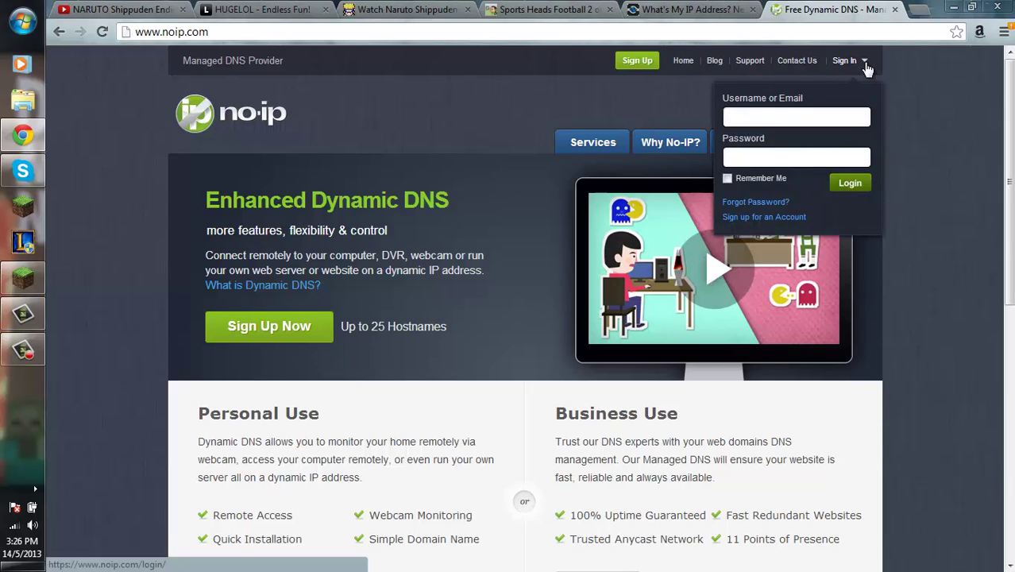
click(805, 114)
click(767, 155)
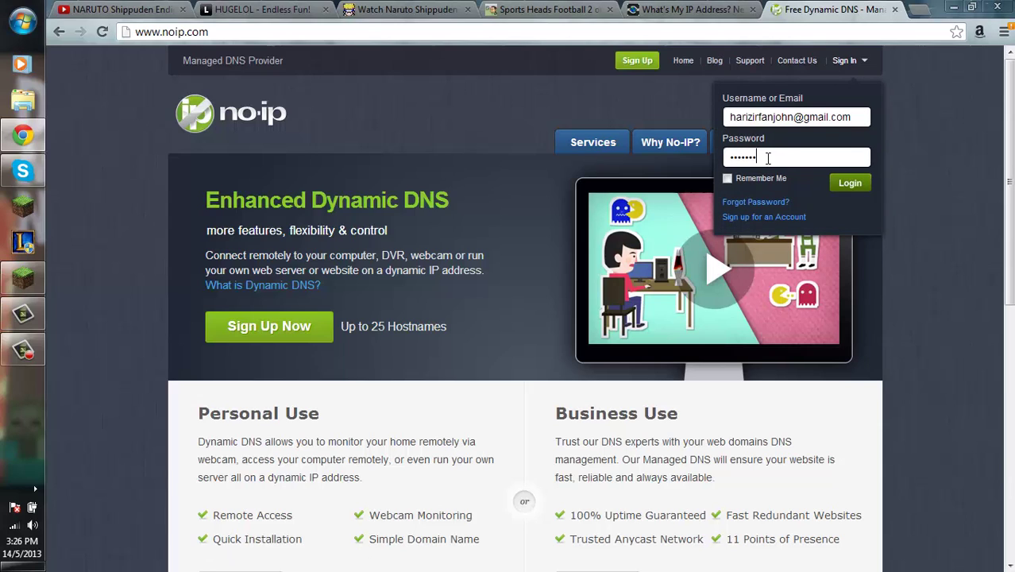
key(Return)
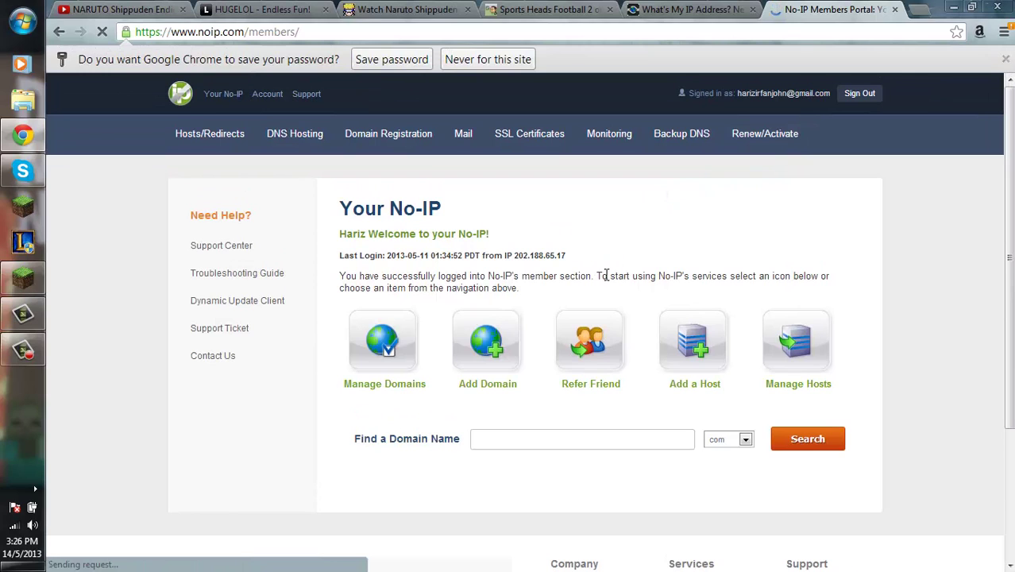
click(490, 64)
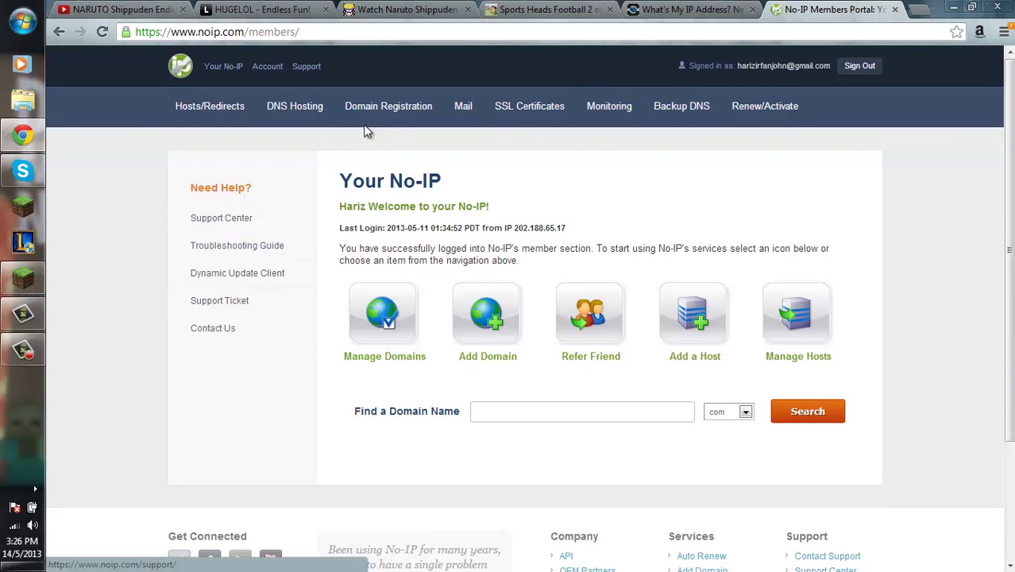
click(227, 110)
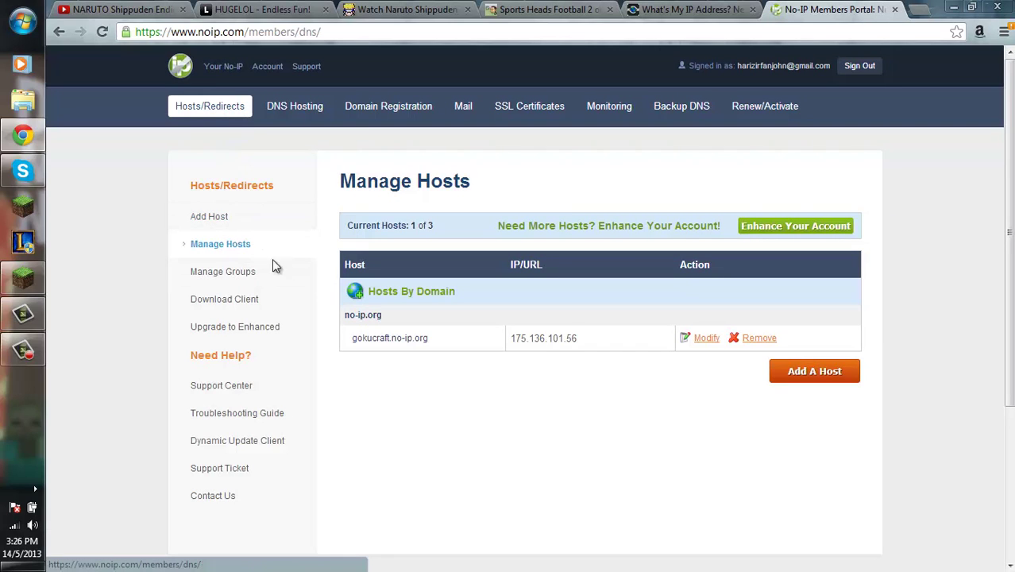
- Start a new host with hostname myserver on the no-ip.org domain
click(227, 223)
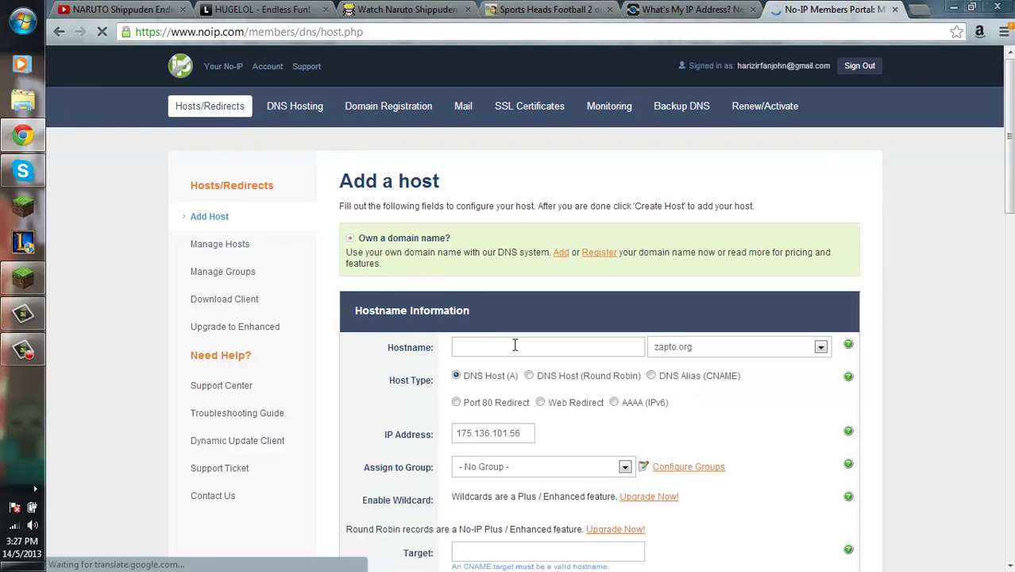
click(512, 347)
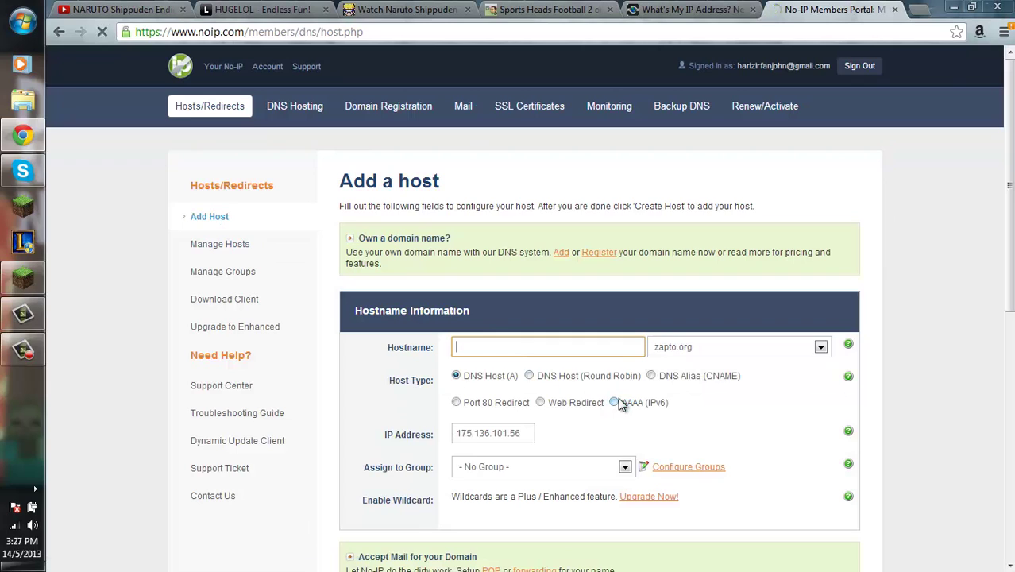
text(myserver)
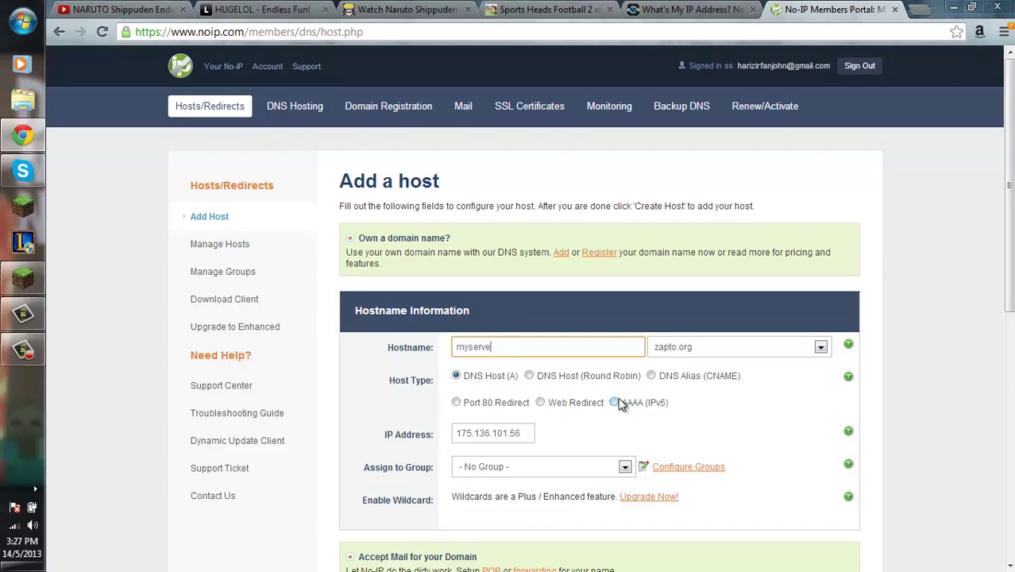
click(819, 348)
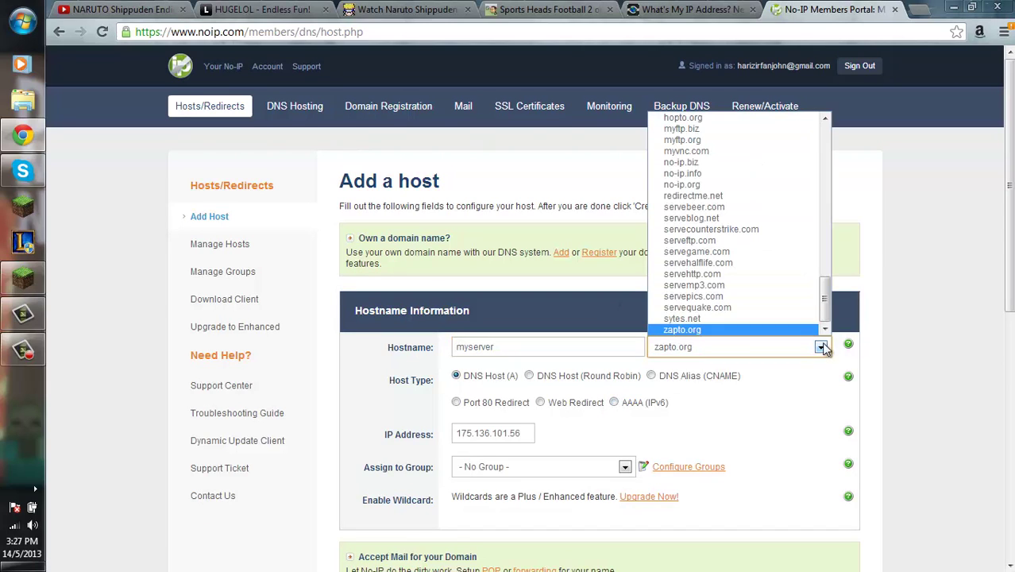
mouse_move(825, 321)
mouse_down()
mouse_move(827, 291)
mouse_move(828, 332)
mouse_up()
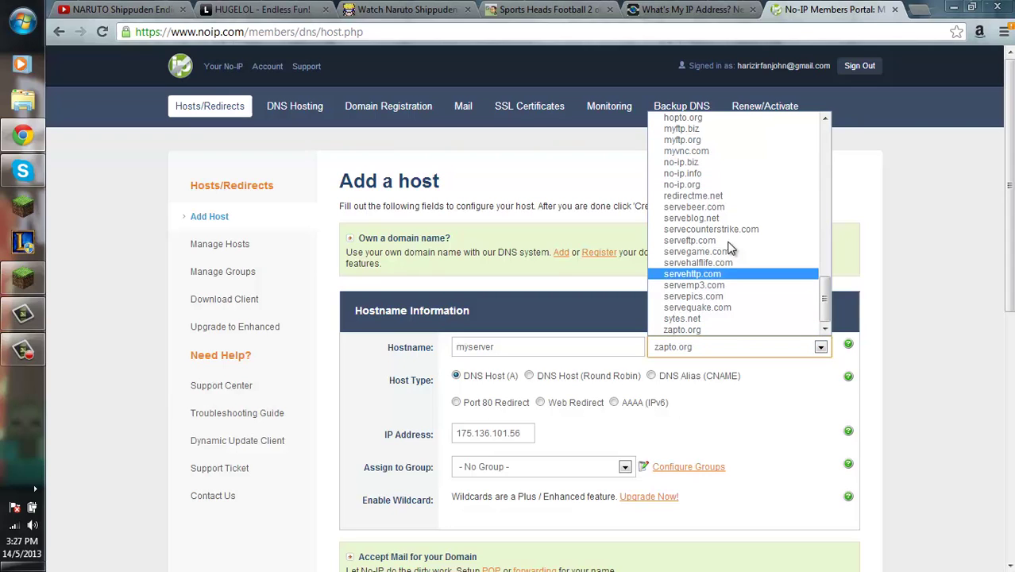
click(705, 185)
scroll(724, 332, down, 3)
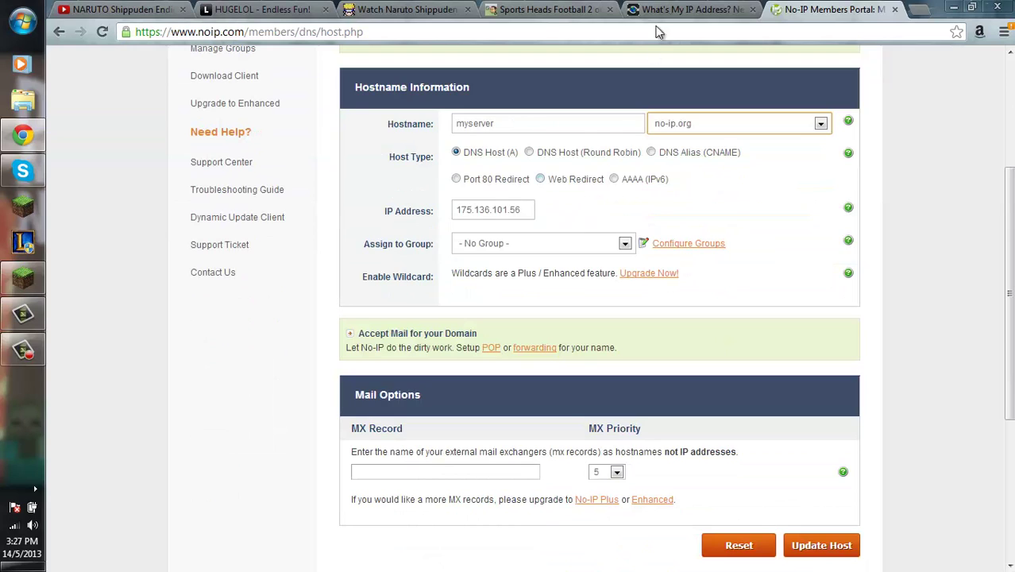
- Check the public IP, then submit the host renamed from taken myserver to myservermain
click(688, 10)
click(834, 10)
scroll(669, 445, down, 4)
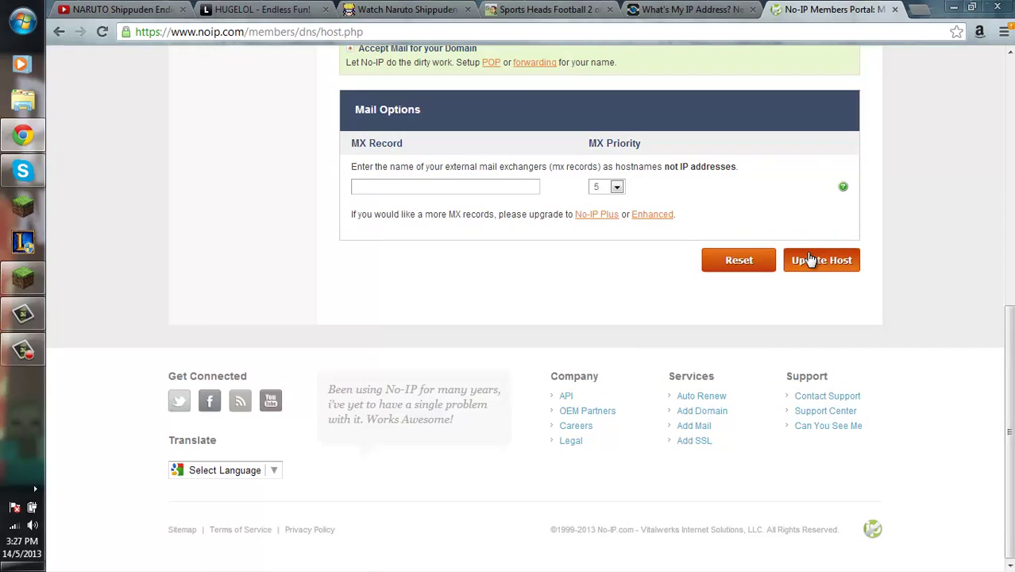
click(810, 260)
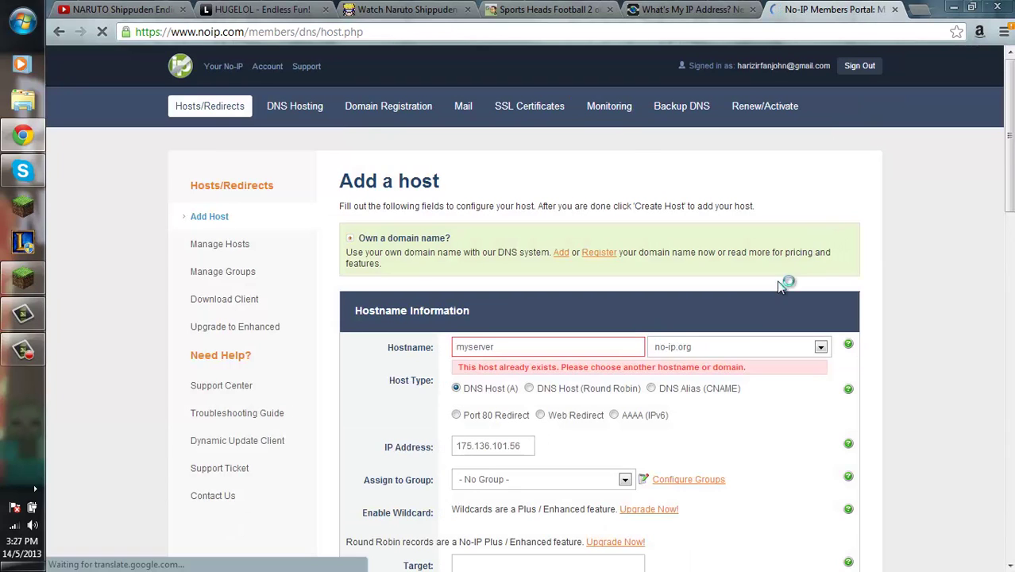
scroll(741, 321, down, 1)
click(578, 273)
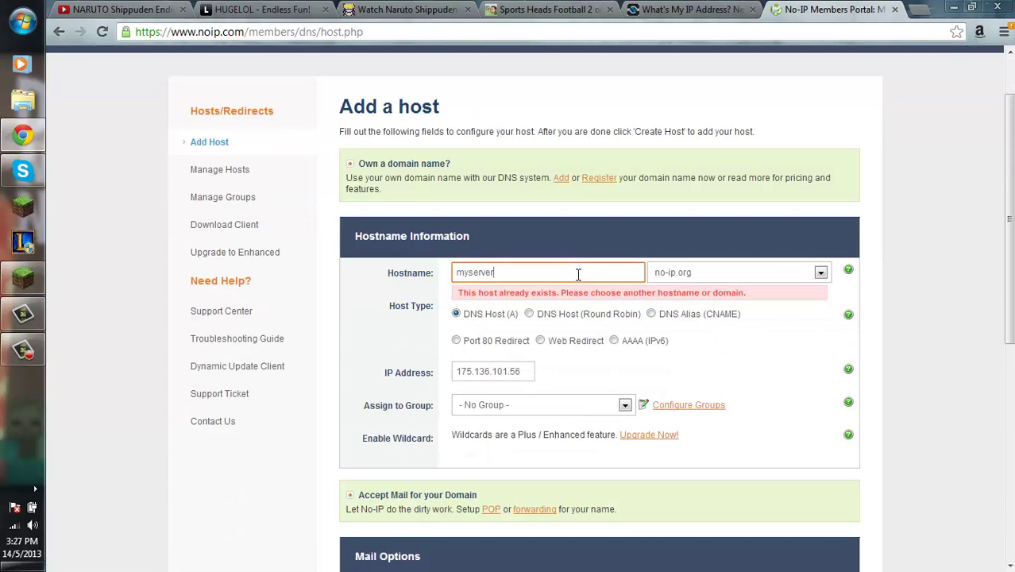
text(mod)
scroll(606, 262, down, 6)
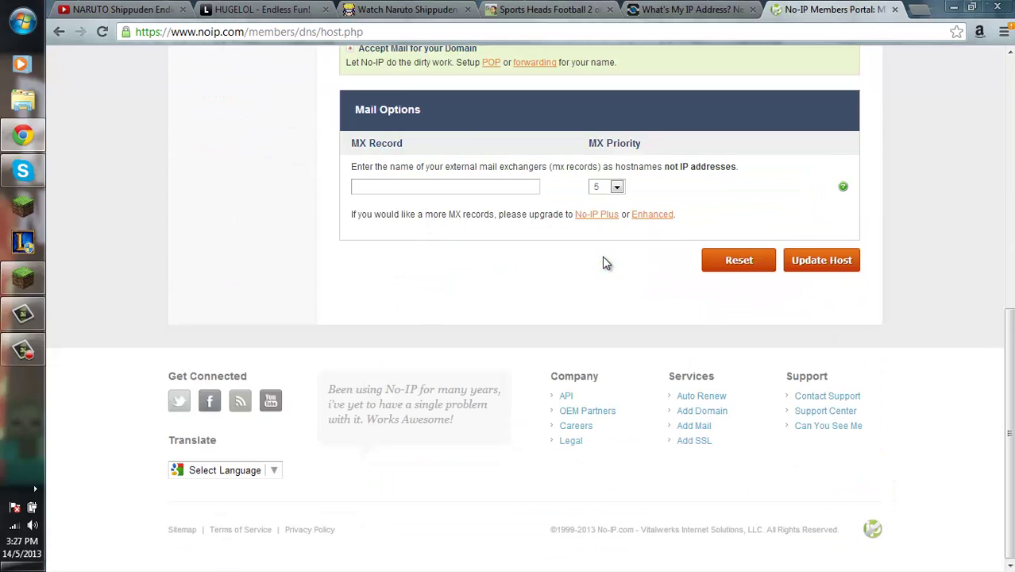
click(826, 260)
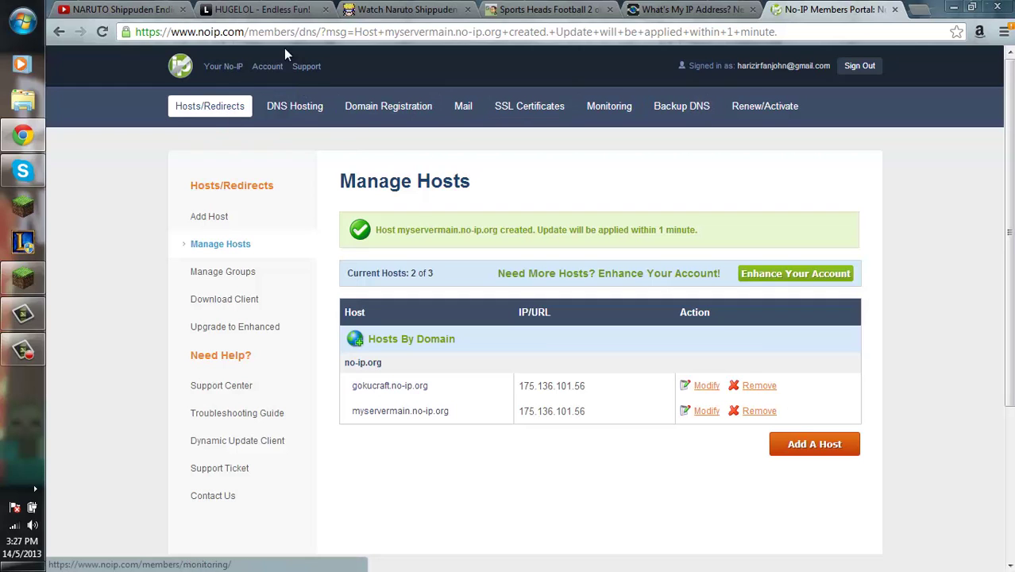
- Go via Your No-IP and the home page to the Windows DUC 4.0.1 download page
click(222, 69)
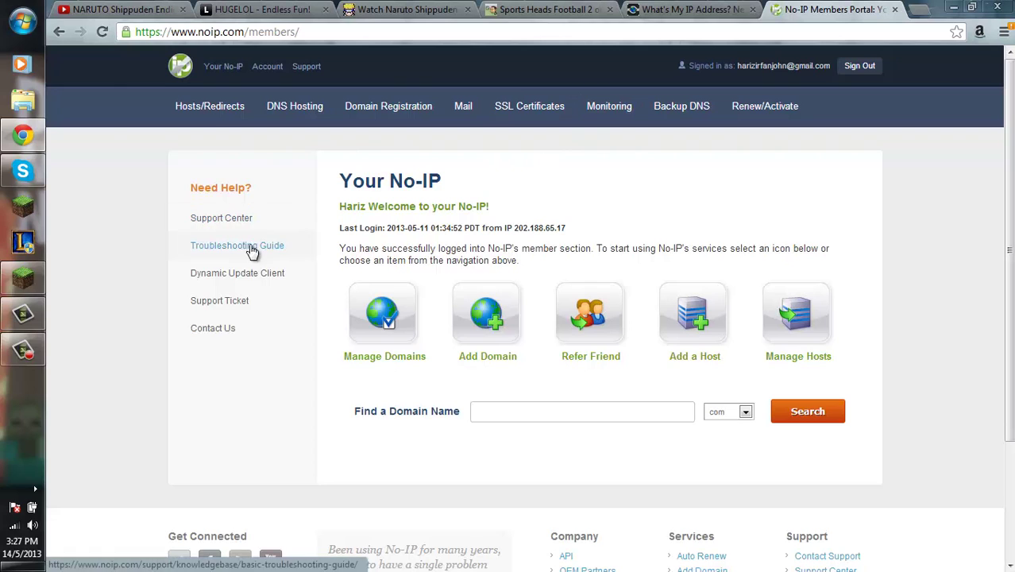
click(187, 65)
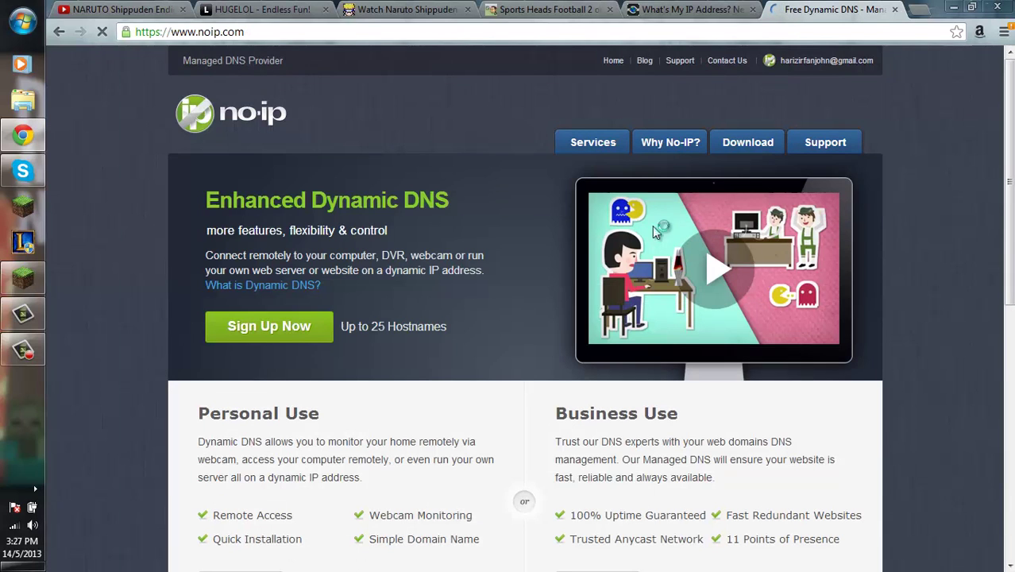
click(761, 144)
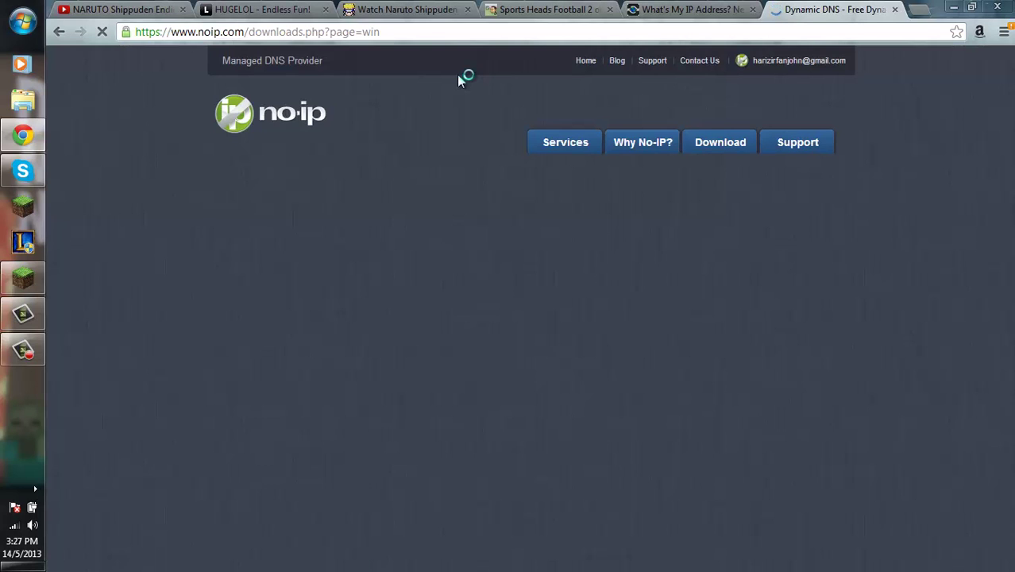
scroll(632, 262, down, 2)
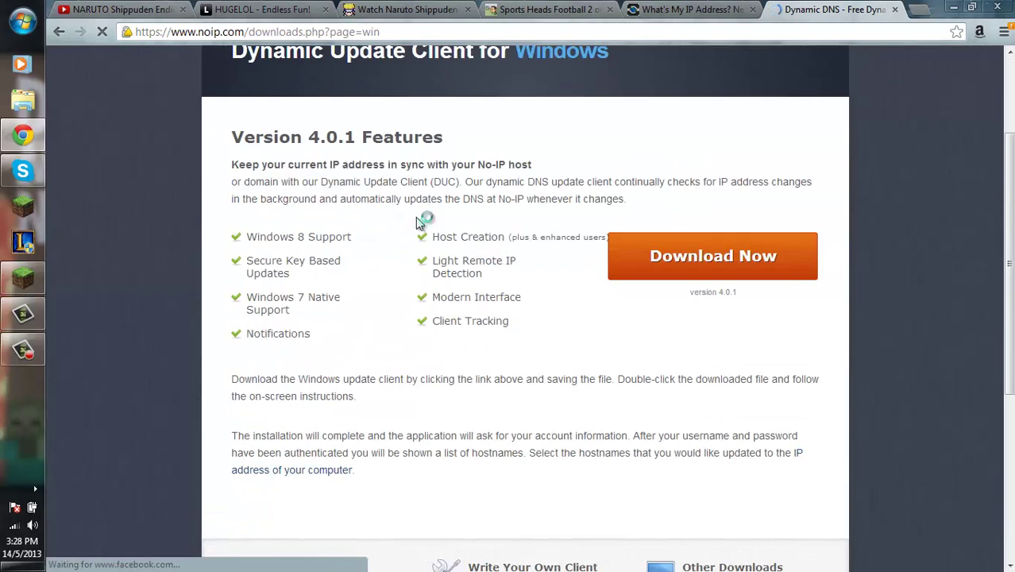
scroll(418, 222, up, 1)
scroll(430, 171, up, 1)
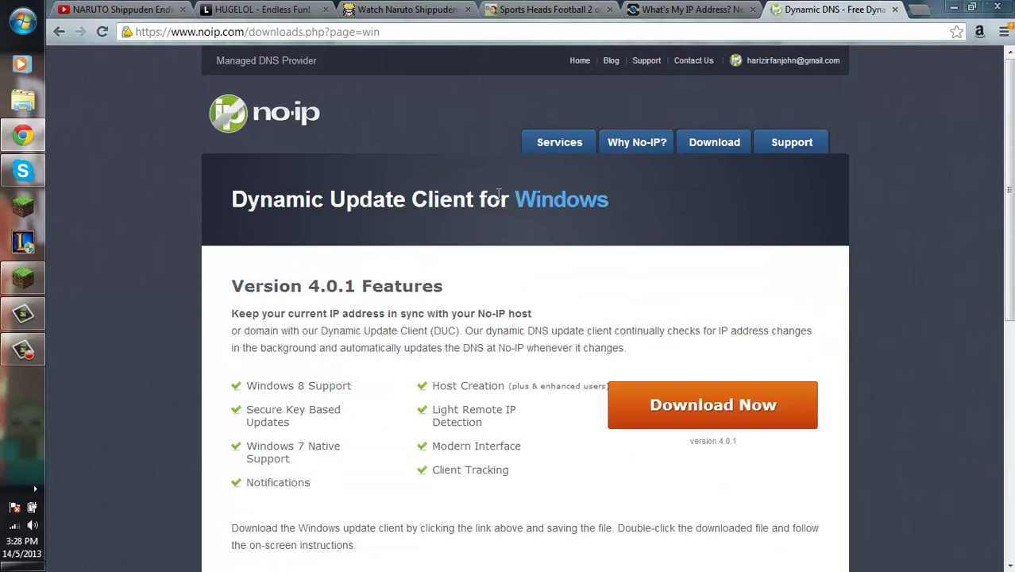
scroll(710, 252, down, 5)
scroll(706, 248, up, 2)
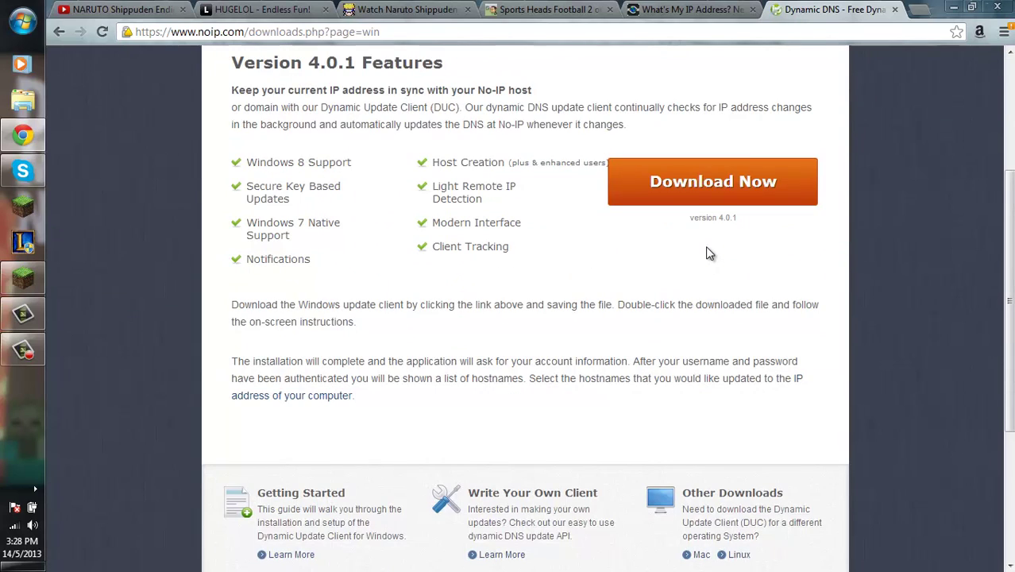
scroll(709, 253, up, 3)
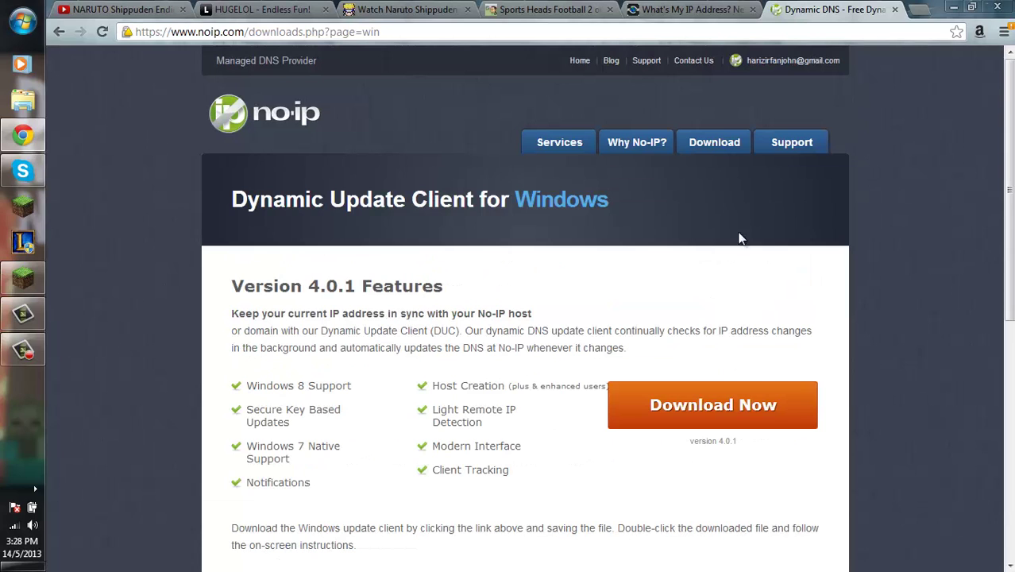
- Close the download tab and browse Computer > C: > Program Files (x86) > No-IP to find DUC40
click(895, 10)
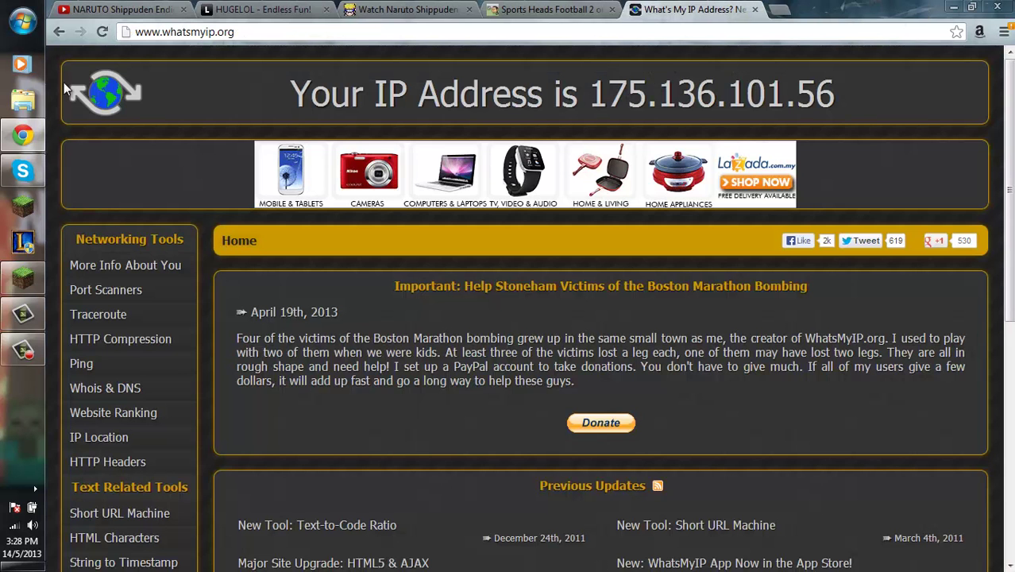
click(21, 23)
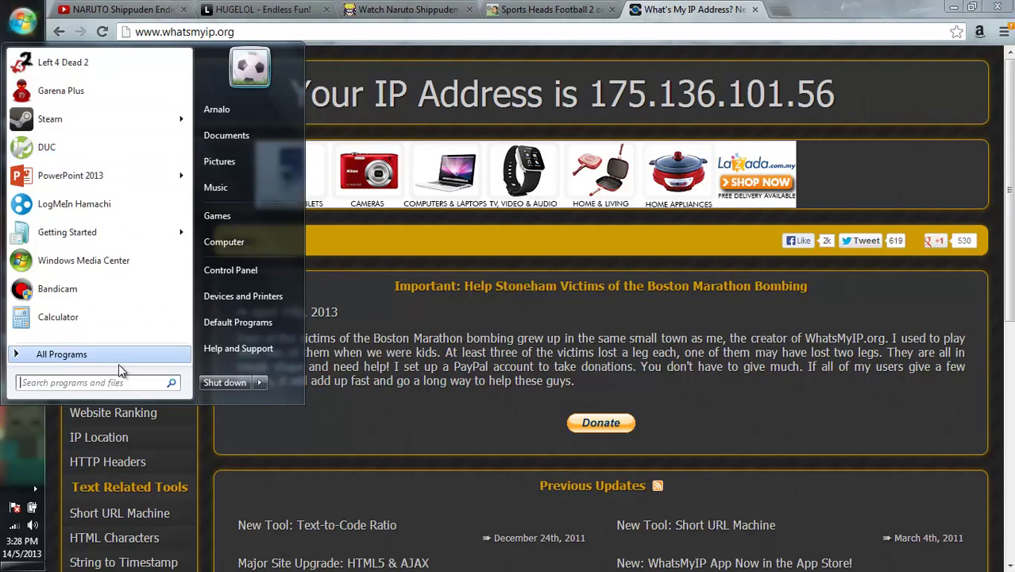
click(238, 242)
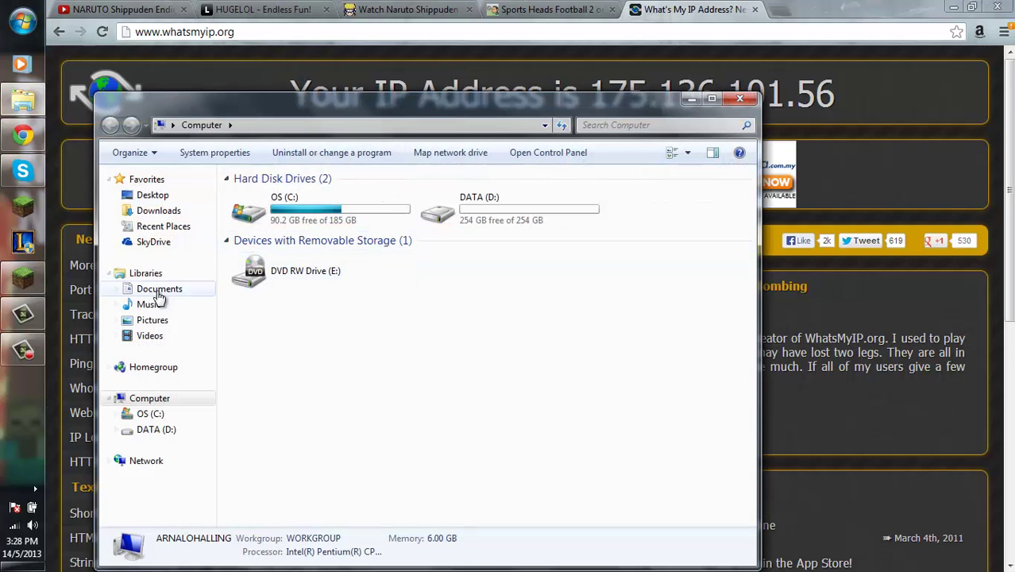
double_click(281, 219)
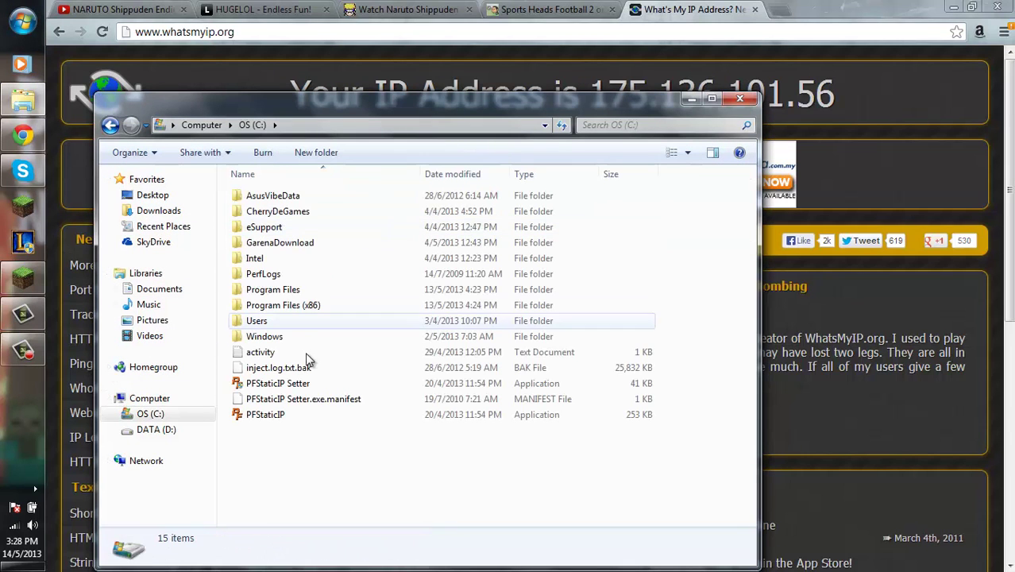
click(308, 307)
double_click(307, 304)
scroll(319, 400, down, 5)
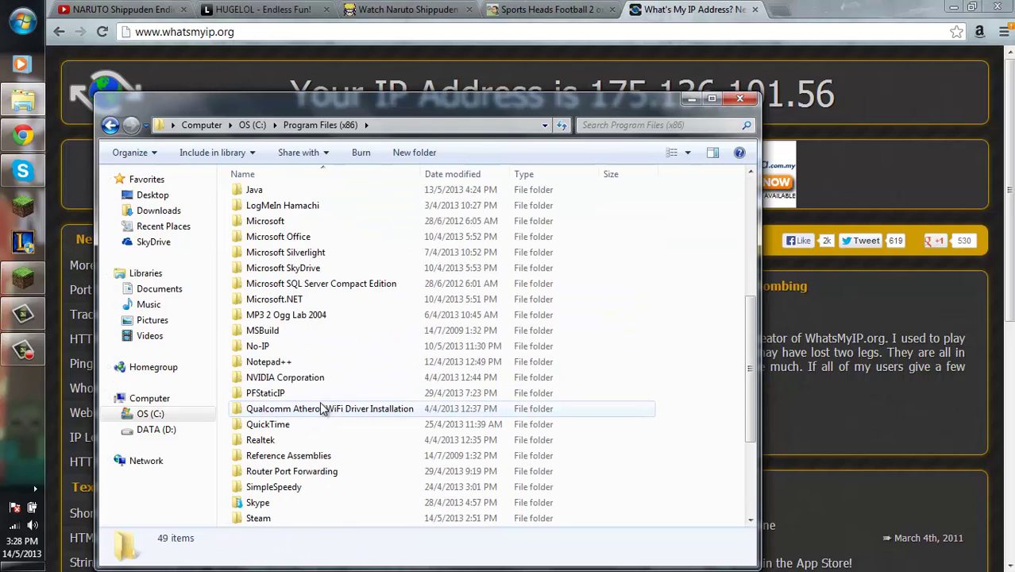
scroll(286, 339, up, 3)
scroll(288, 342, up, 3)
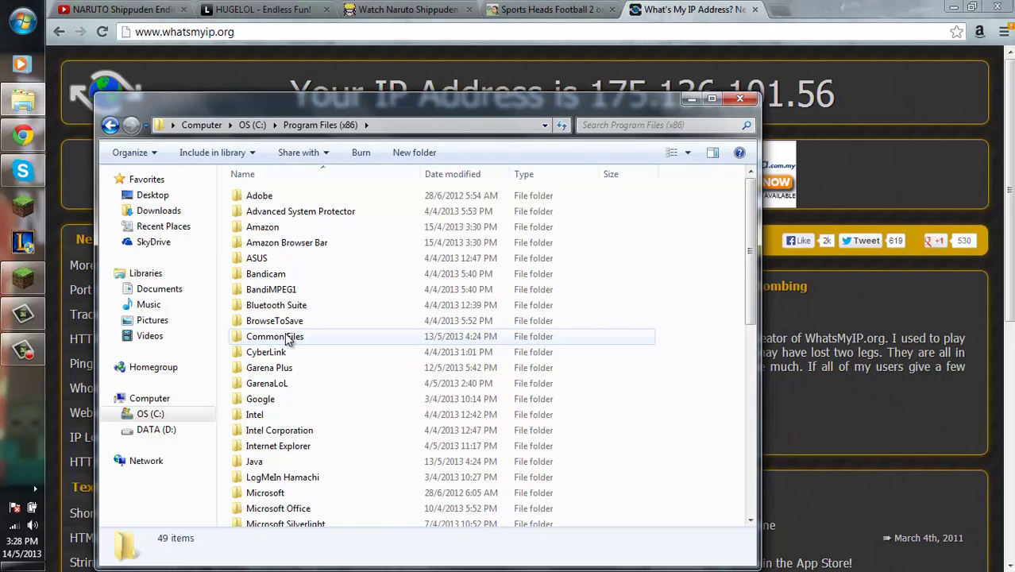
scroll(290, 334, down, 1)
scroll(307, 427, down, 7)
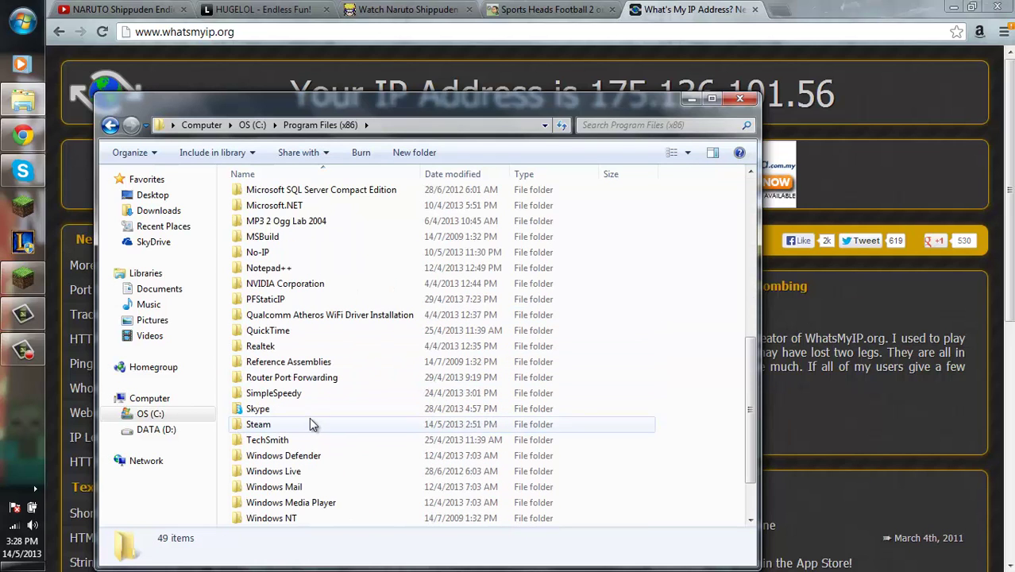
double_click(296, 251)
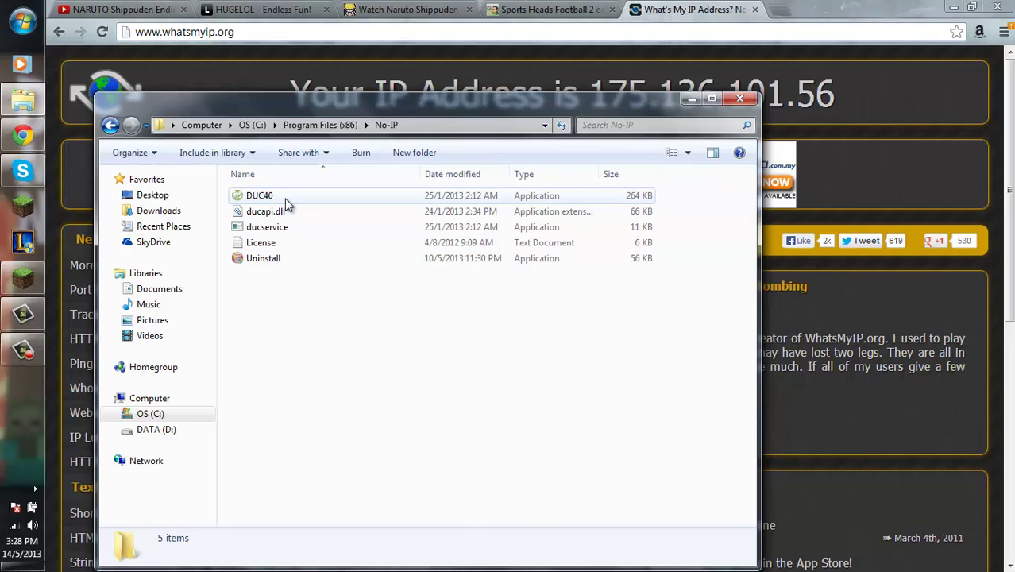
- Close Explorer and bring up DUC's launch options from the Start menu
click(740, 99)
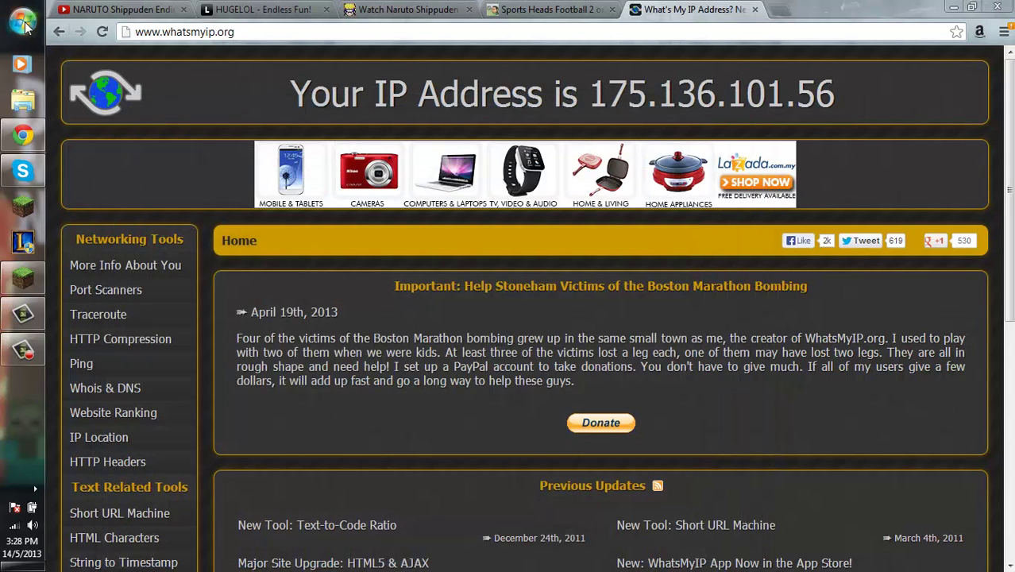
click(23, 23)
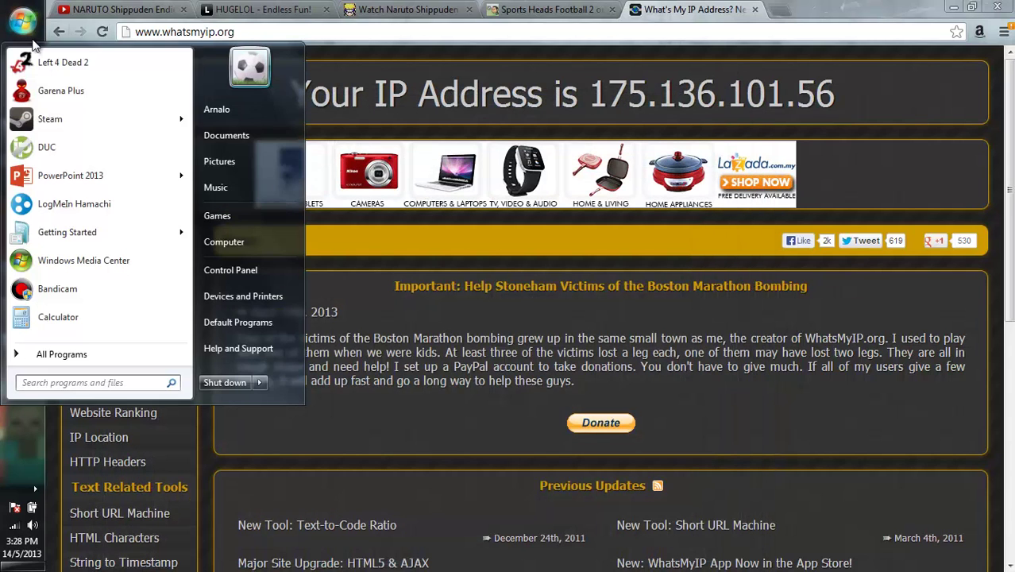
right_click(70, 155)
- Run DUC as administrator, refresh the IP update, and check the hosts list before and after
click(100, 181)
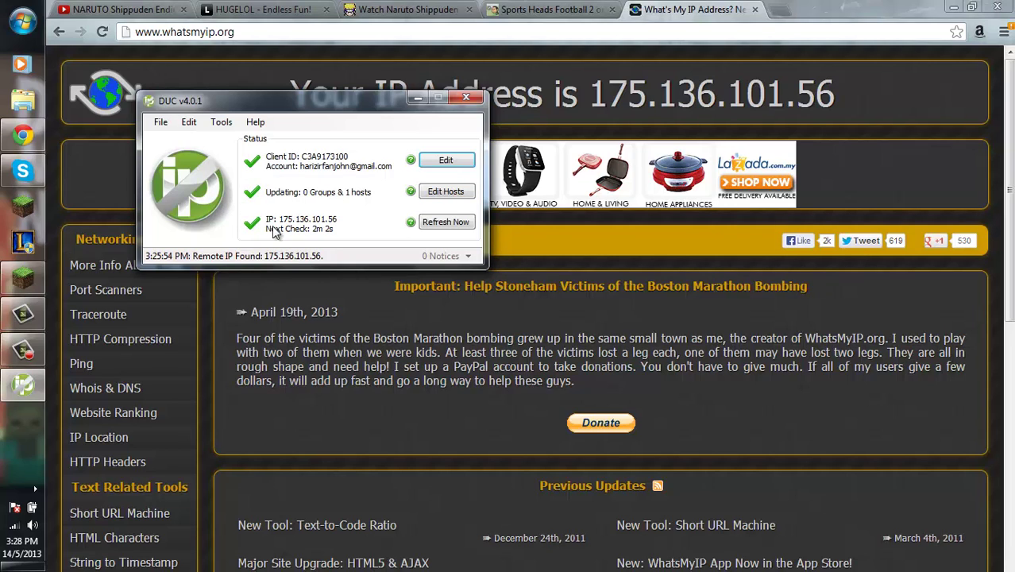
click(435, 199)
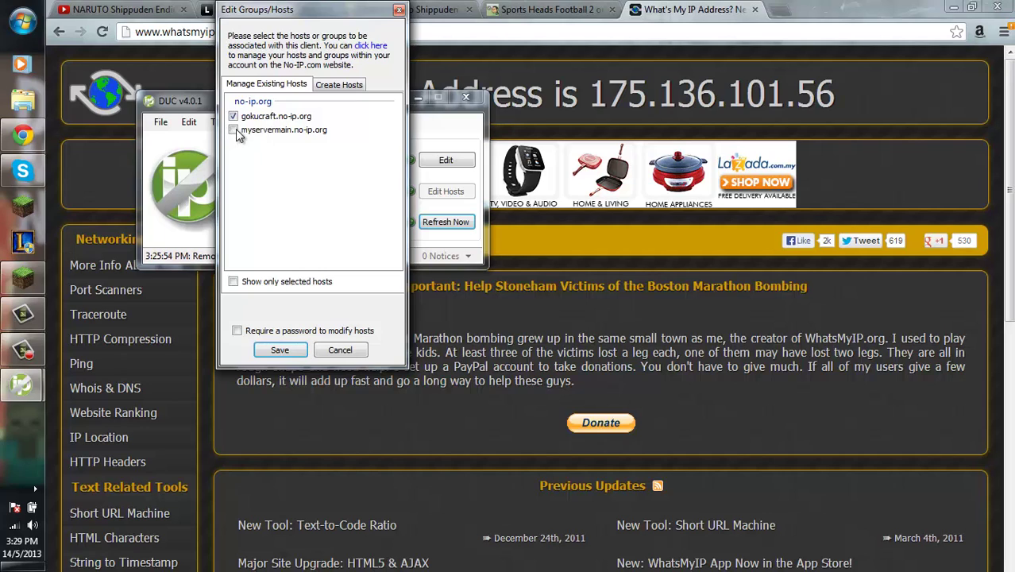
click(399, 10)
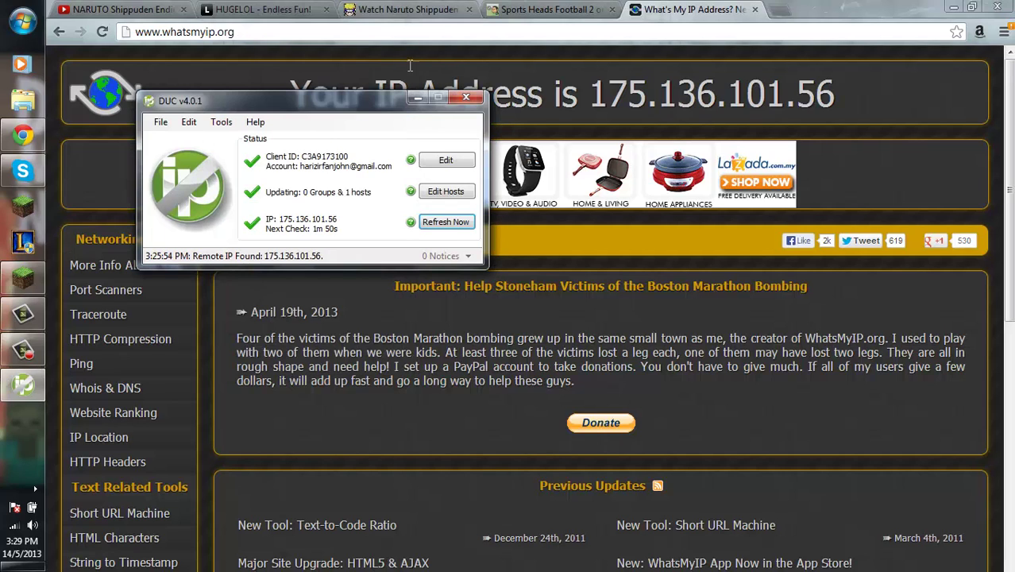
click(459, 228)
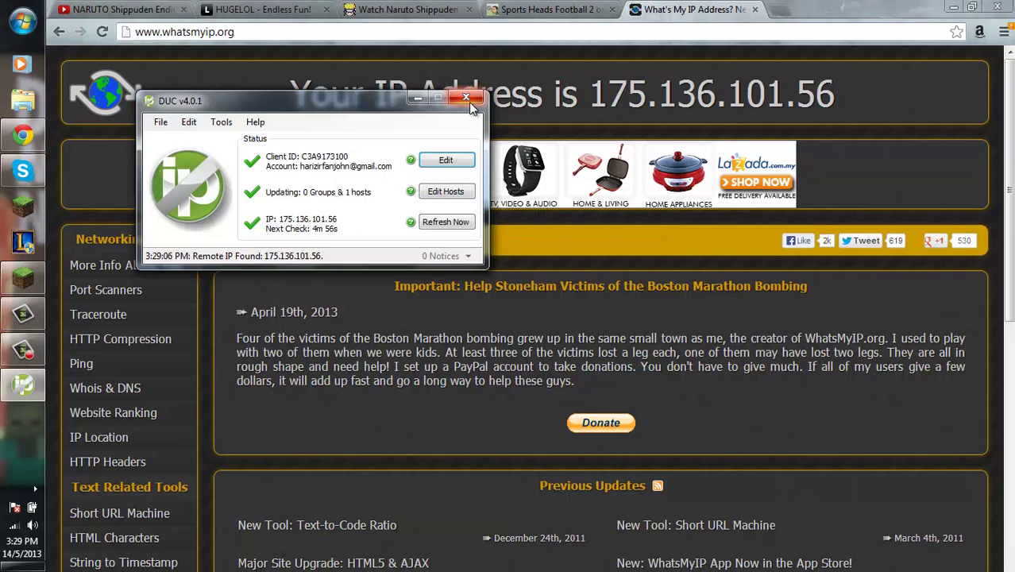
click(449, 191)
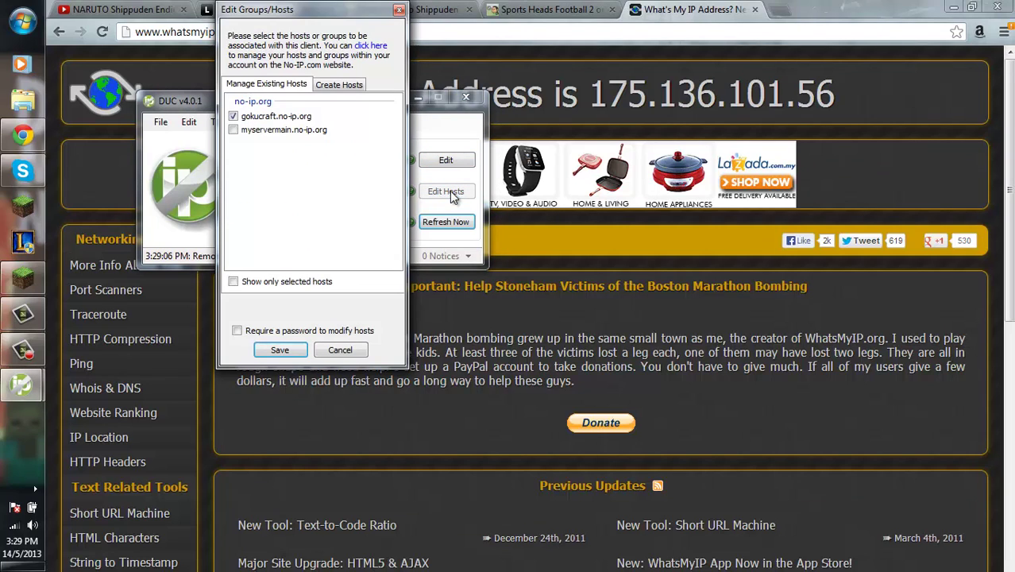
click(399, 10)
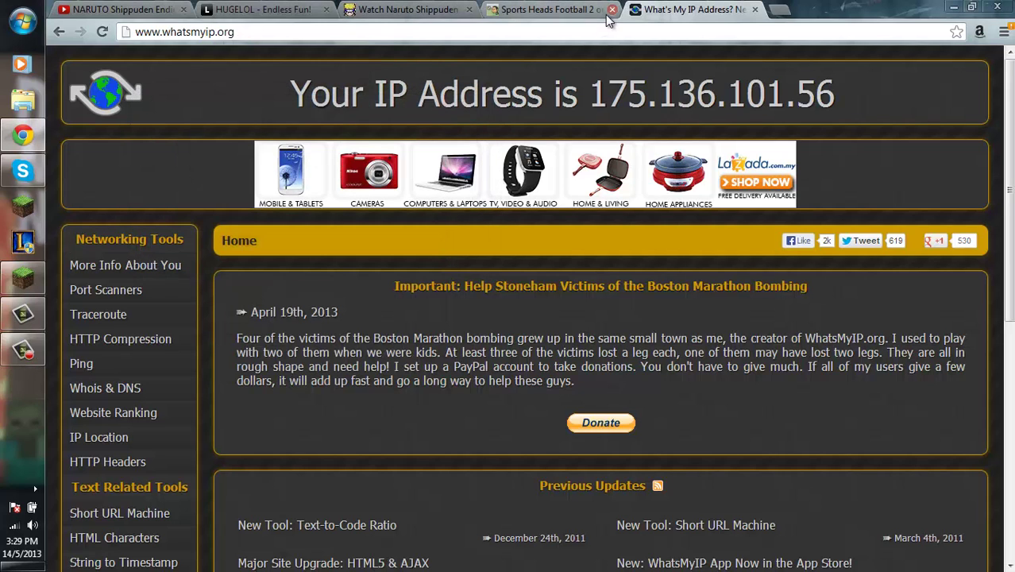